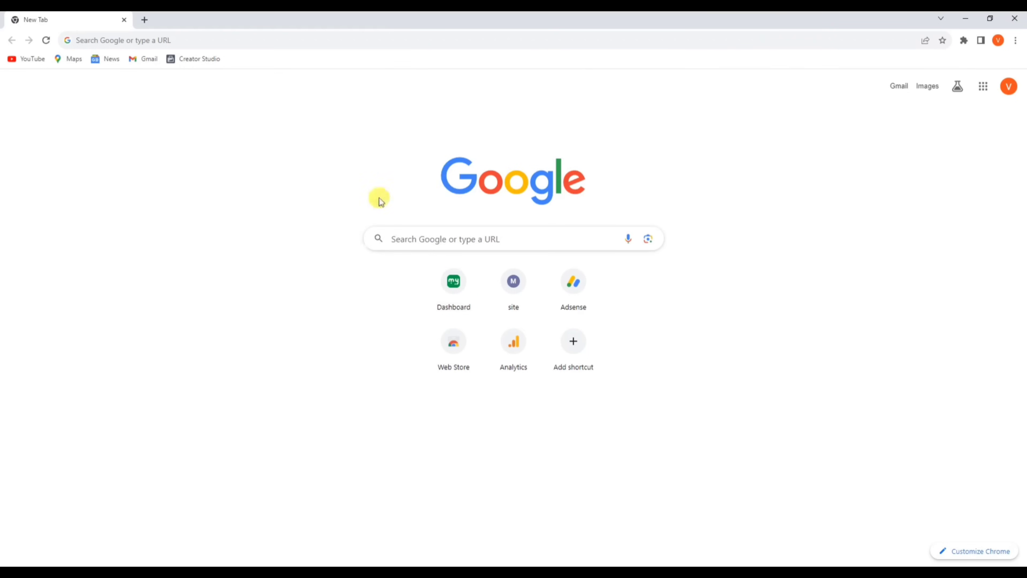
Search Google for 'NSDL' and open the NSDL Online PAN application page
click(410, 237)
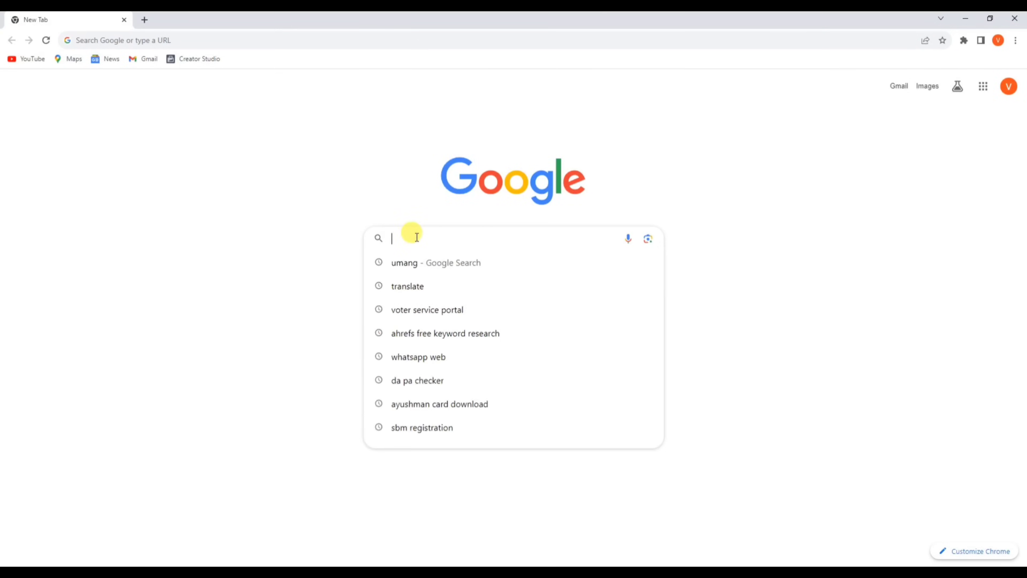
text(NSDL)
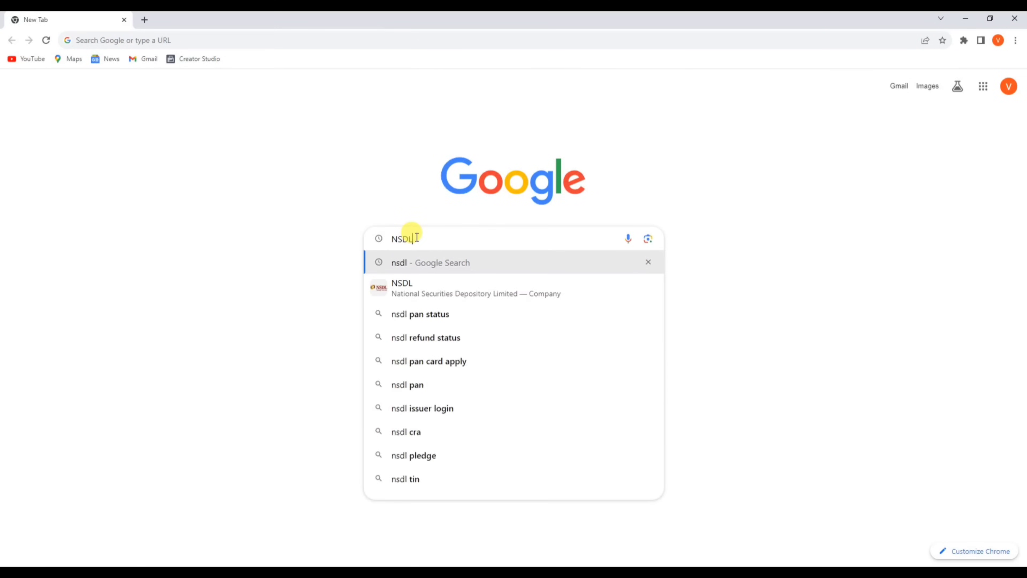
key(Return)
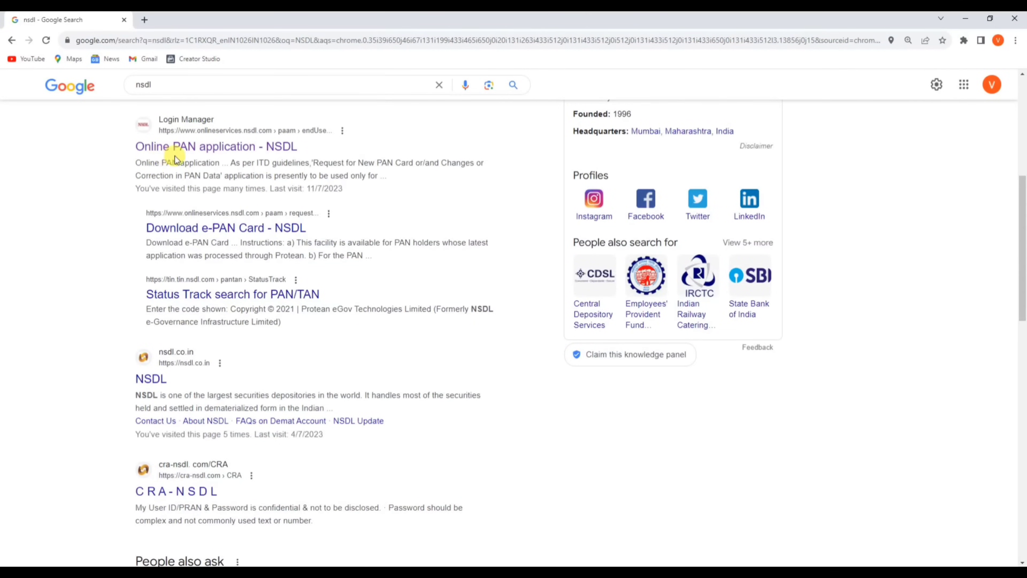
click(224, 146)
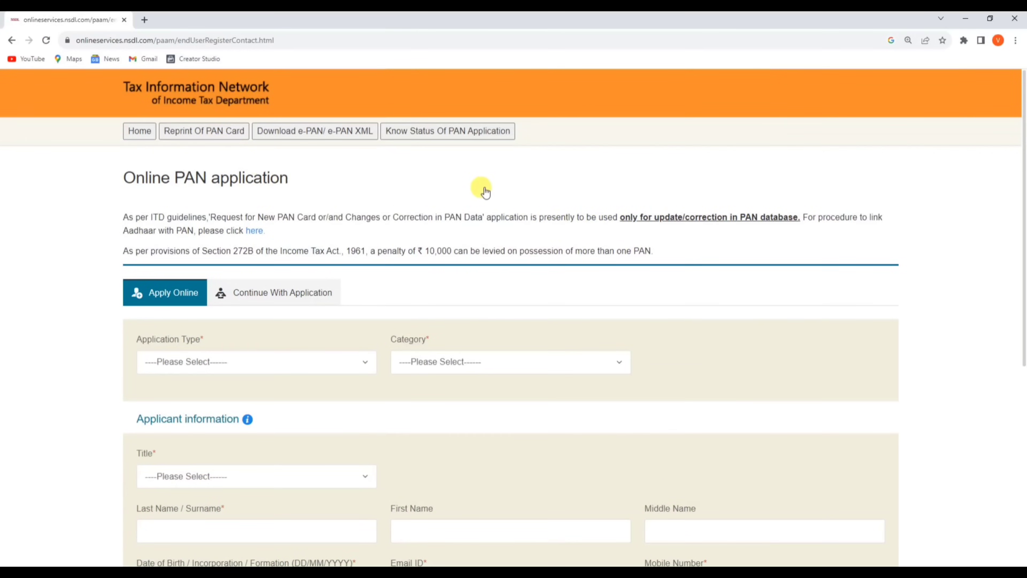
Choose application type New PAN - Indian Citizen (Form 49A) with category INDIVIDUAL
scroll(492, 195, down, 4)
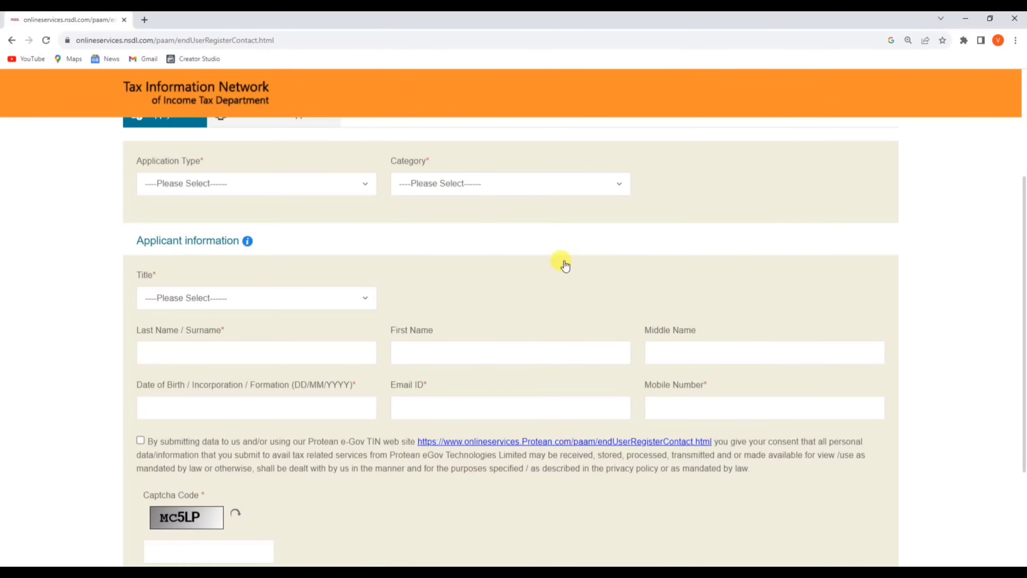
scroll(535, 318, up, 1)
scroll(536, 318, up, 2)
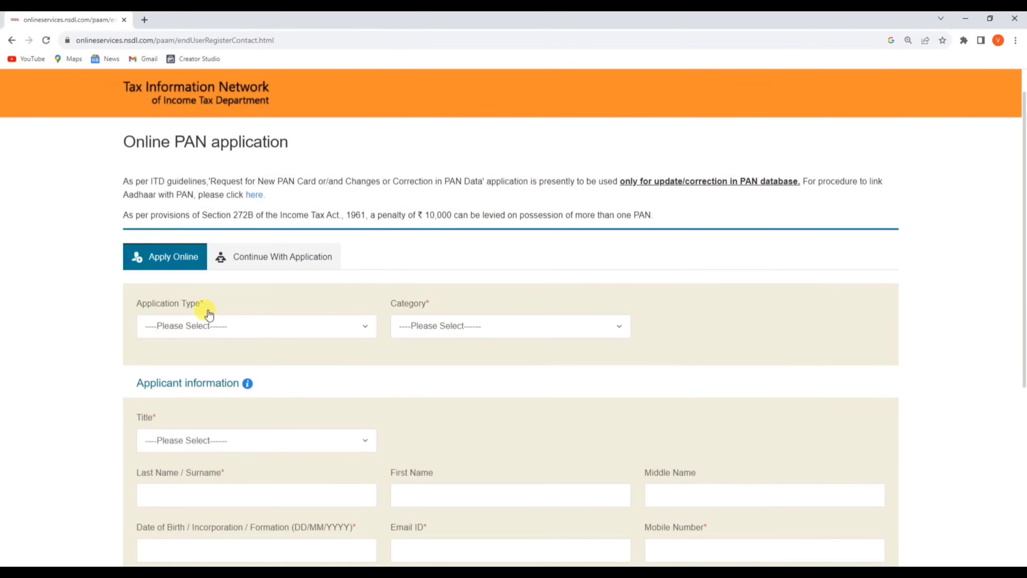
click(201, 333)
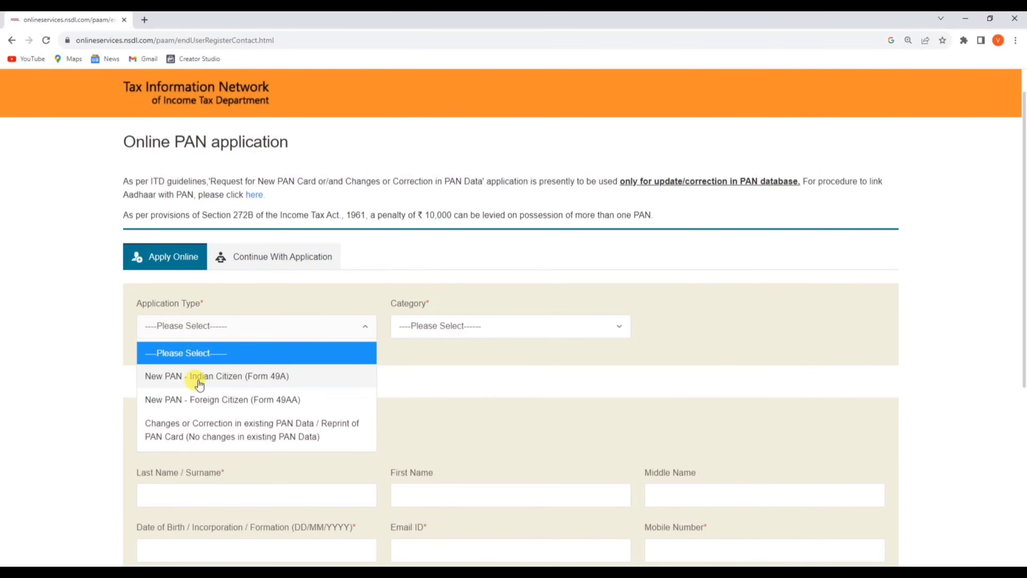
click(199, 376)
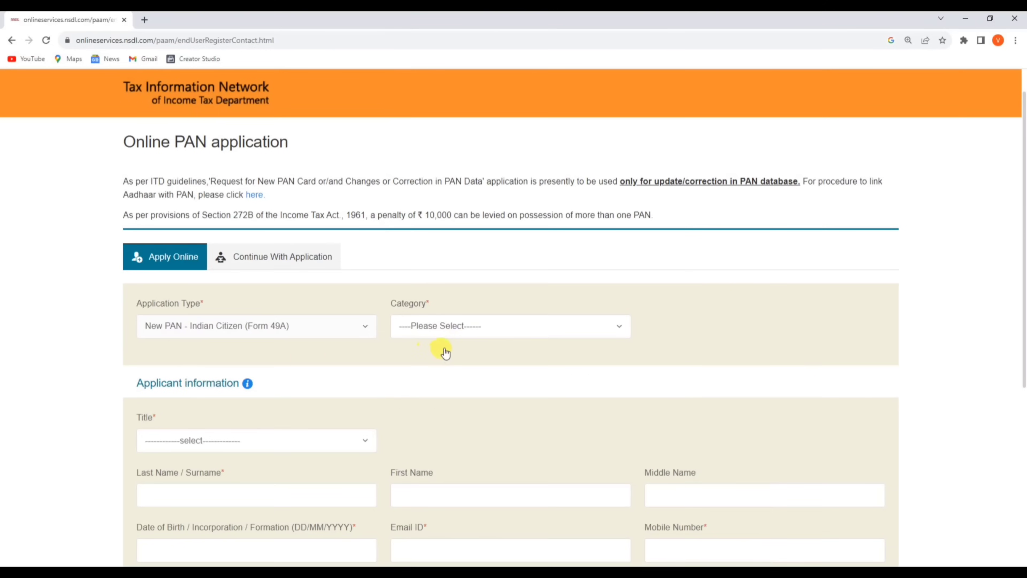
click(464, 330)
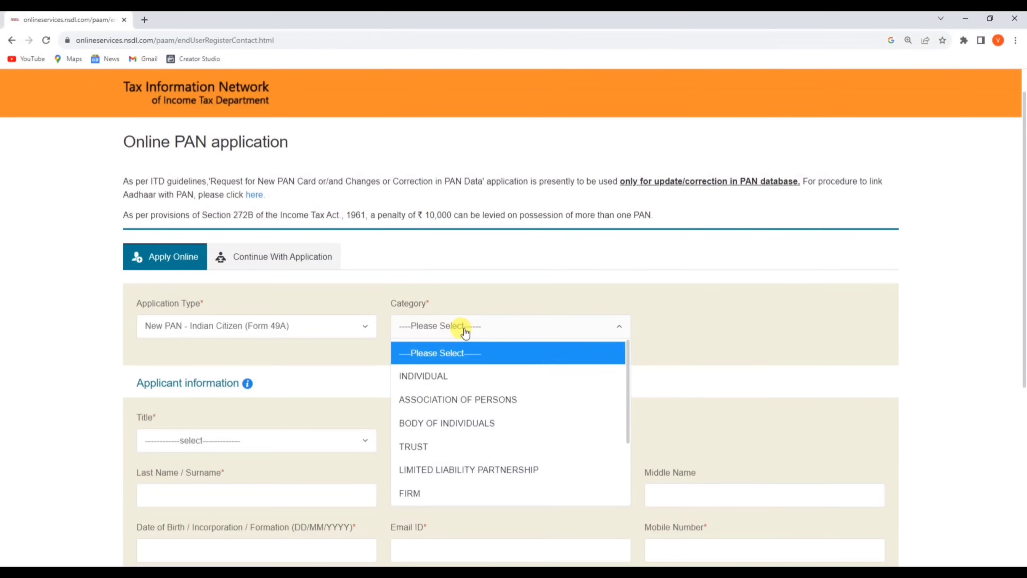
click(458, 381)
Set title Shri, enter surname, first and middle names, and birth date 04/09/2023
scroll(449, 372, down, 3)
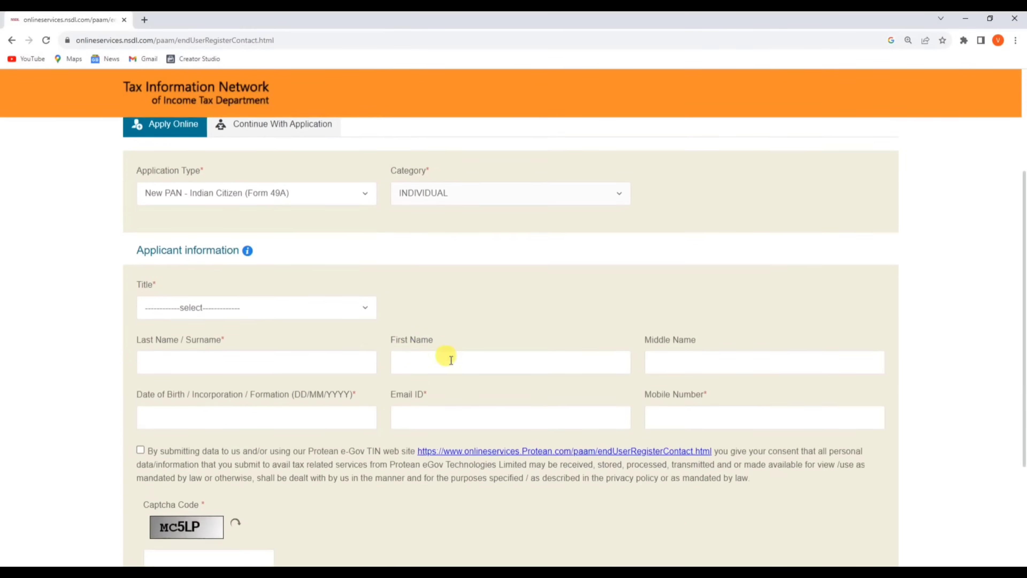
click(198, 306)
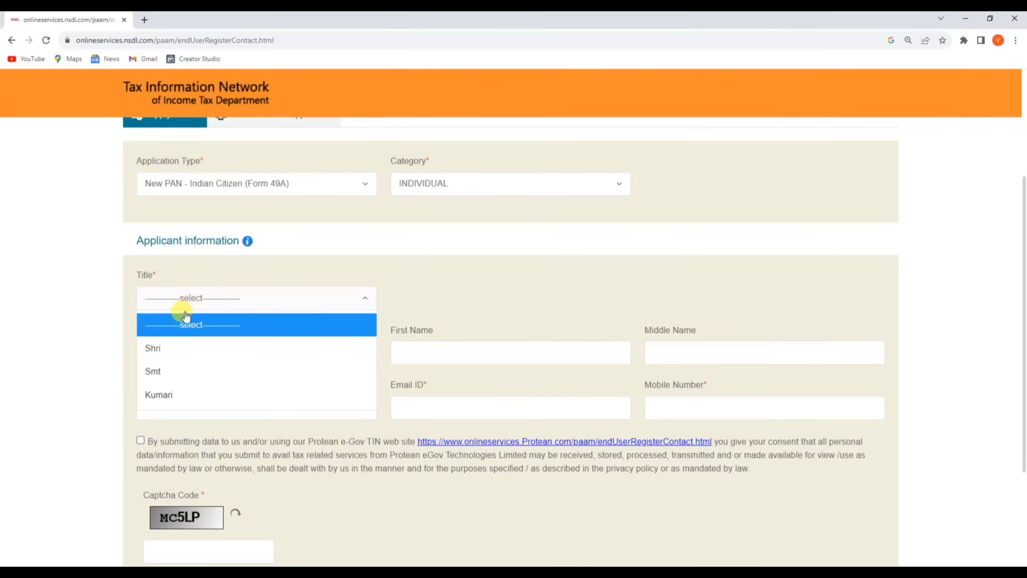
click(156, 349)
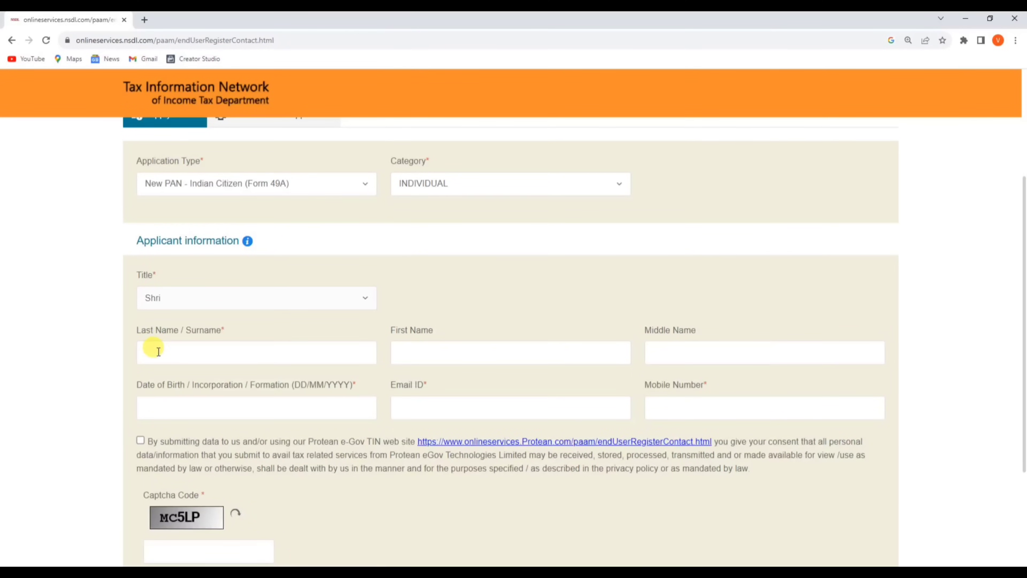
click(161, 345)
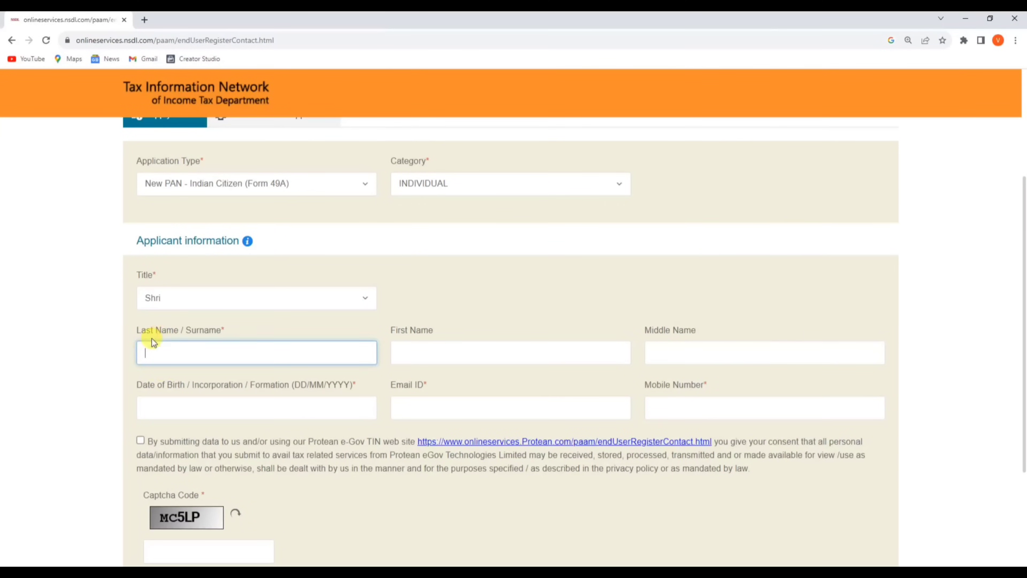
click(435, 350)
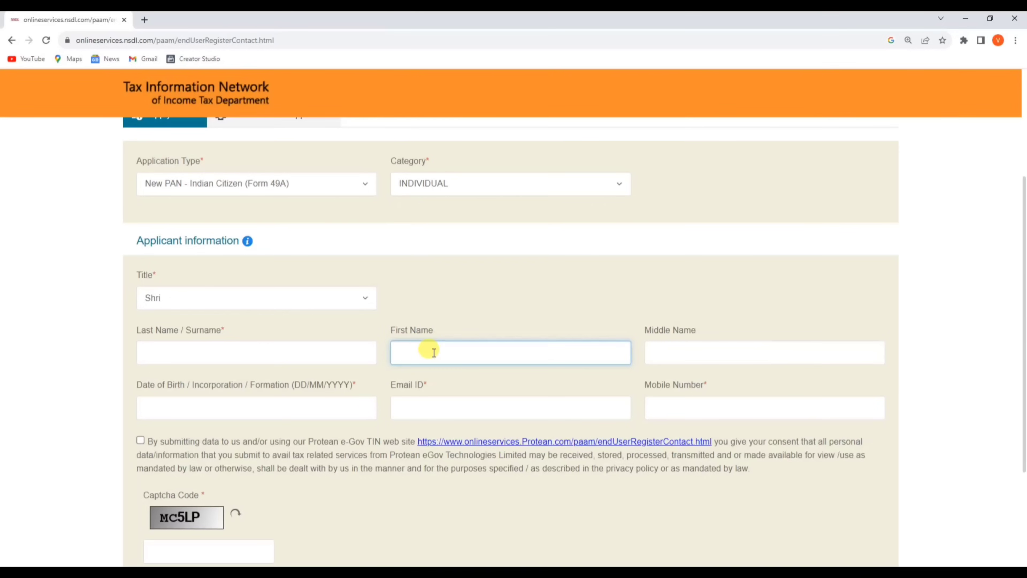
click(661, 353)
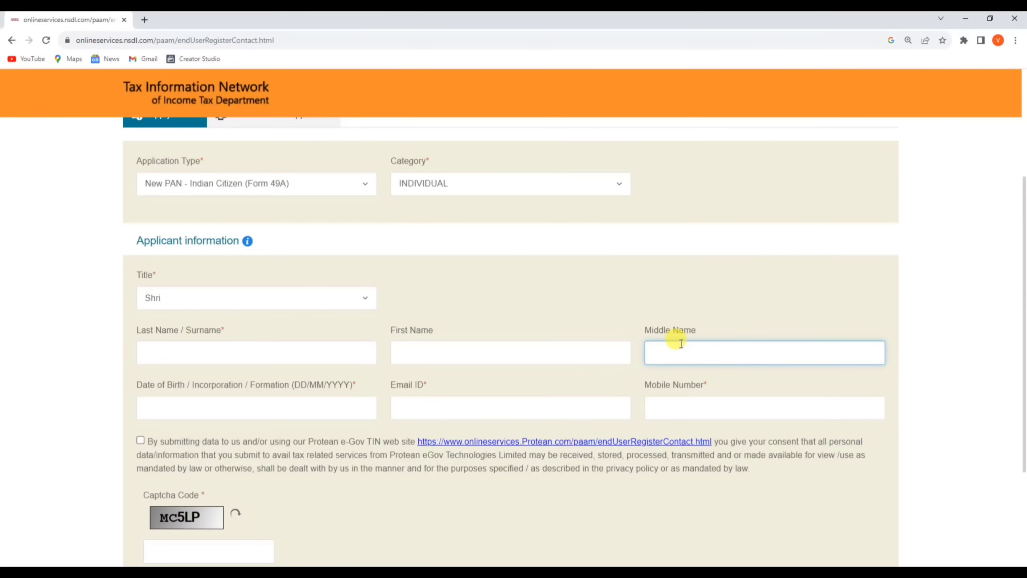
click(264, 406)
scroll(238, 381, down, 3)
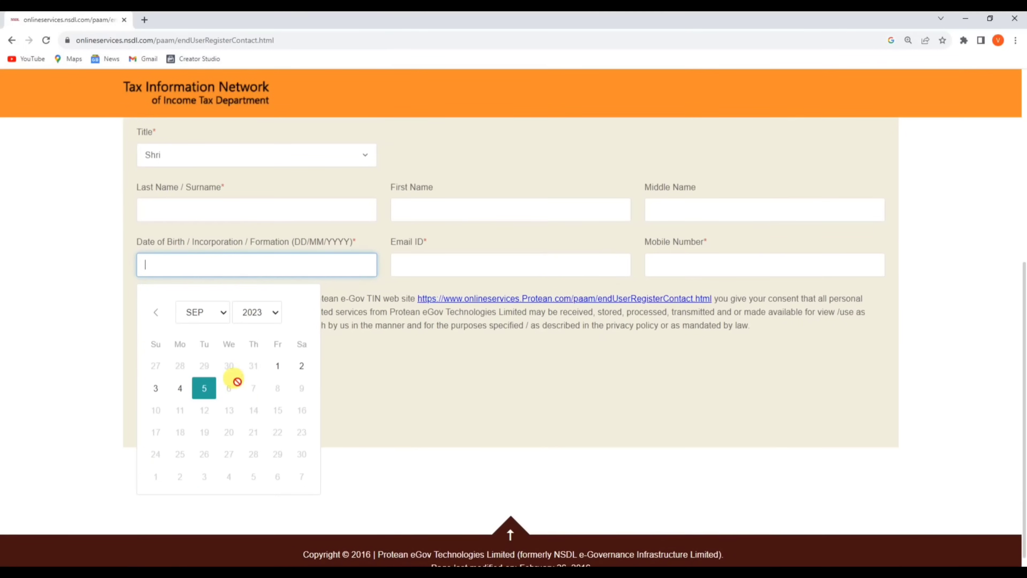
click(180, 389)
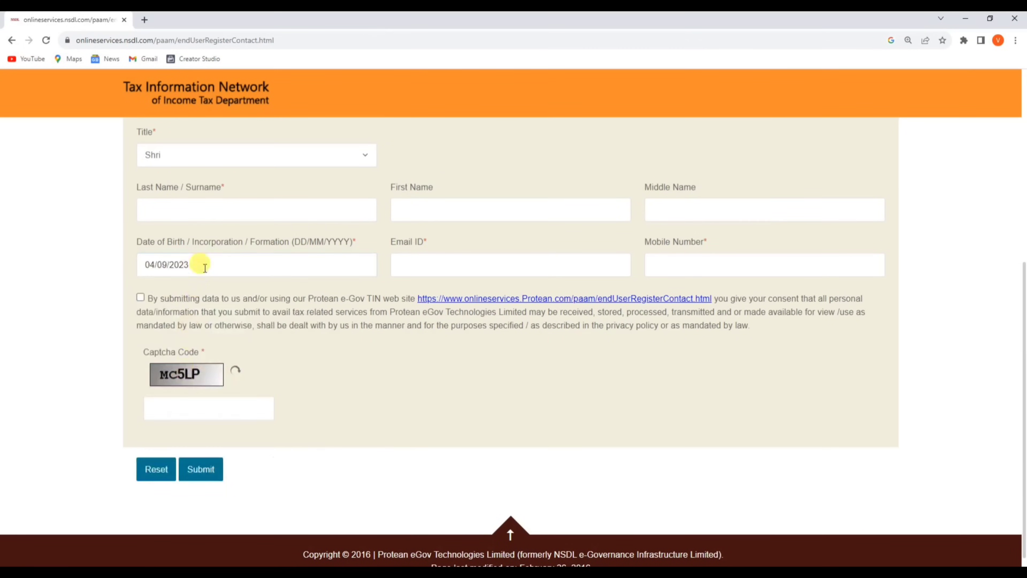
Enter the applicant's e-mail and mobile number, give consent, fill the captcha and submit
click(410, 264)
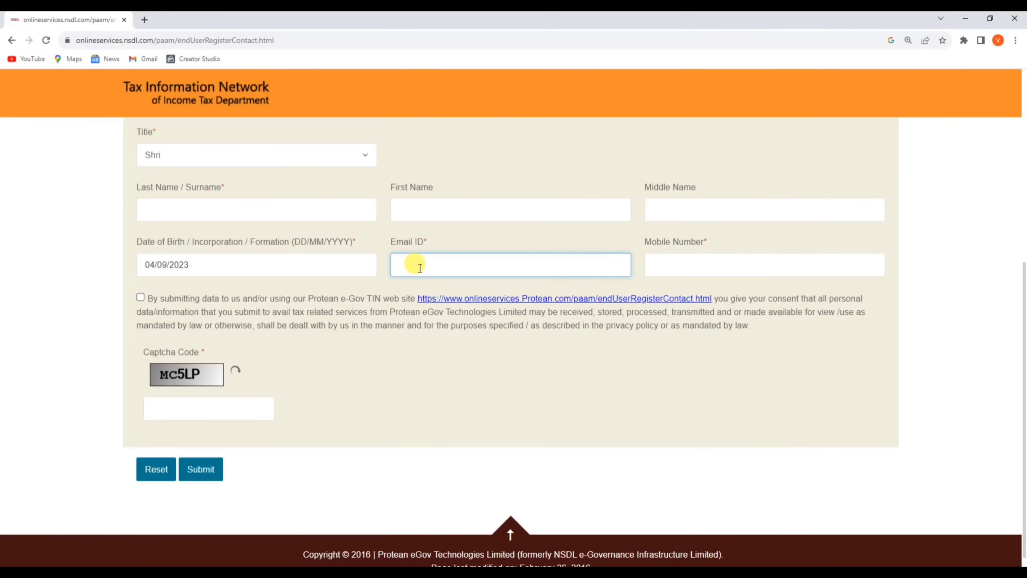
click(663, 265)
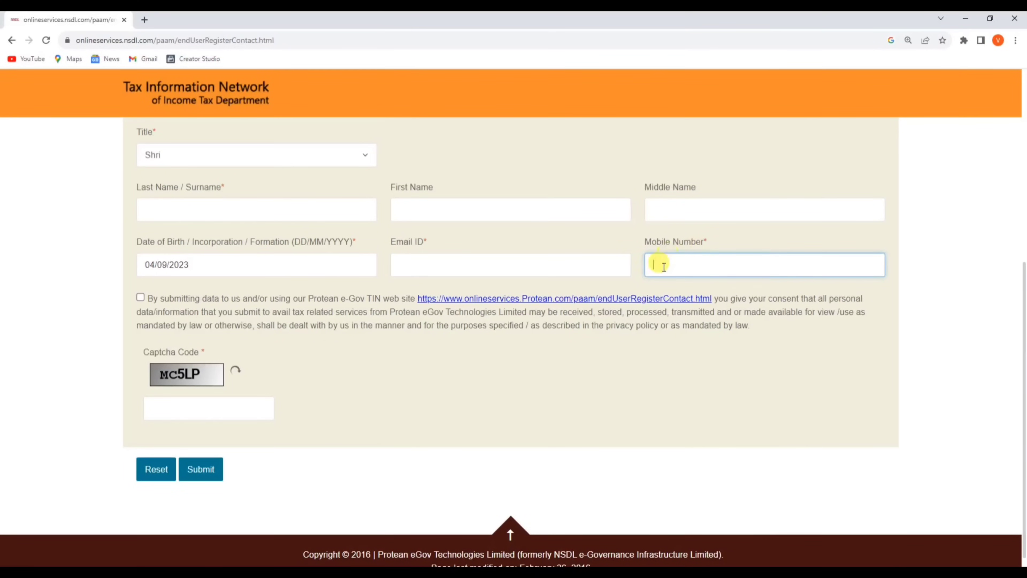
click(141, 298)
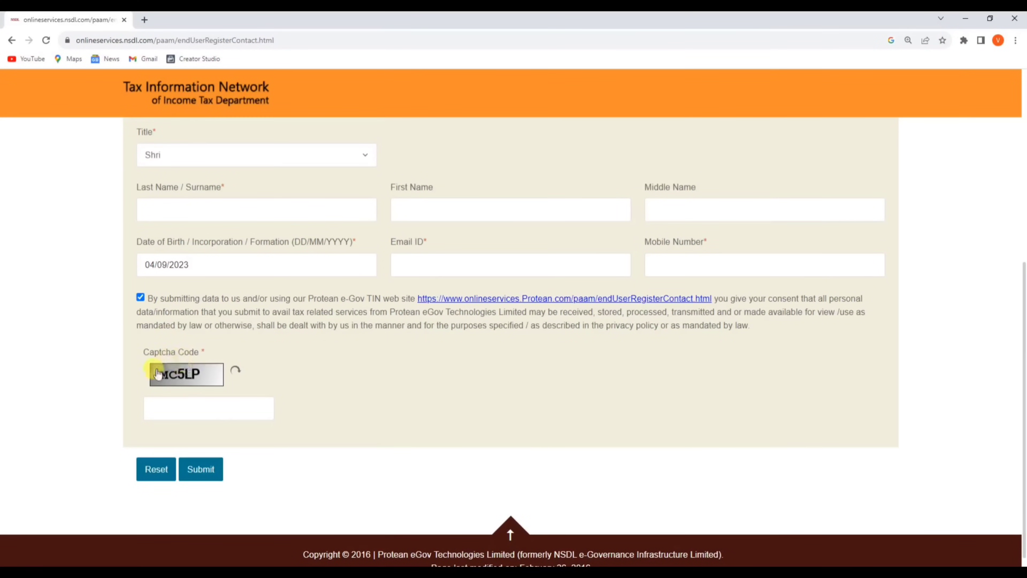
click(174, 404)
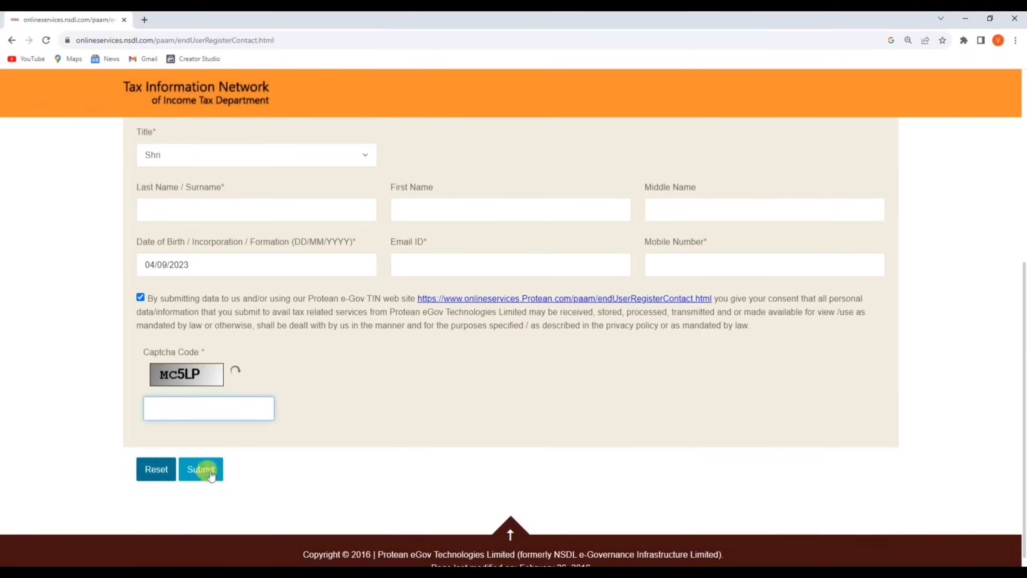
click(194, 478)
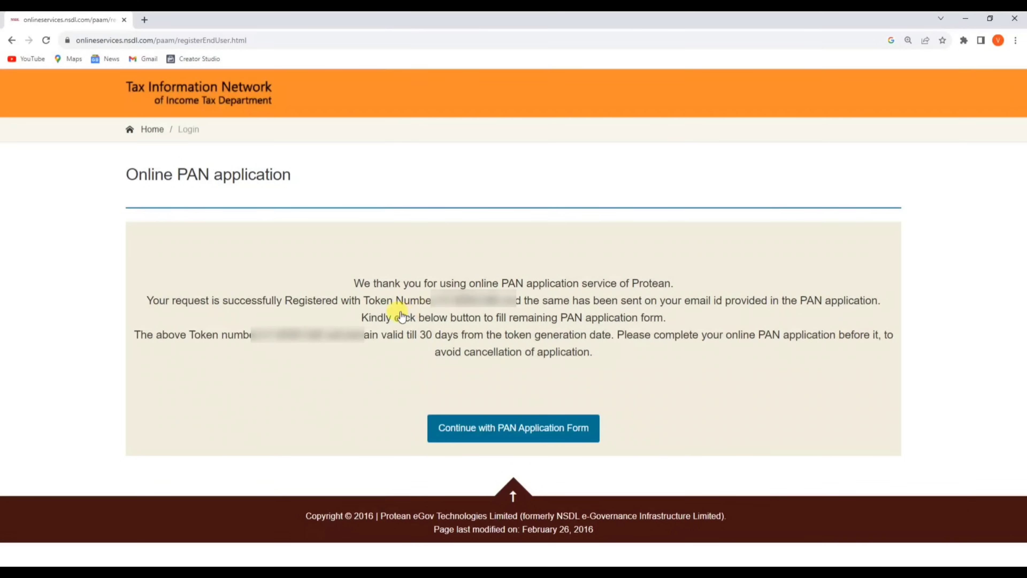
Note the issued 30-day token number, then continue to the full PAN application form
drag(365, 301, 503, 301)
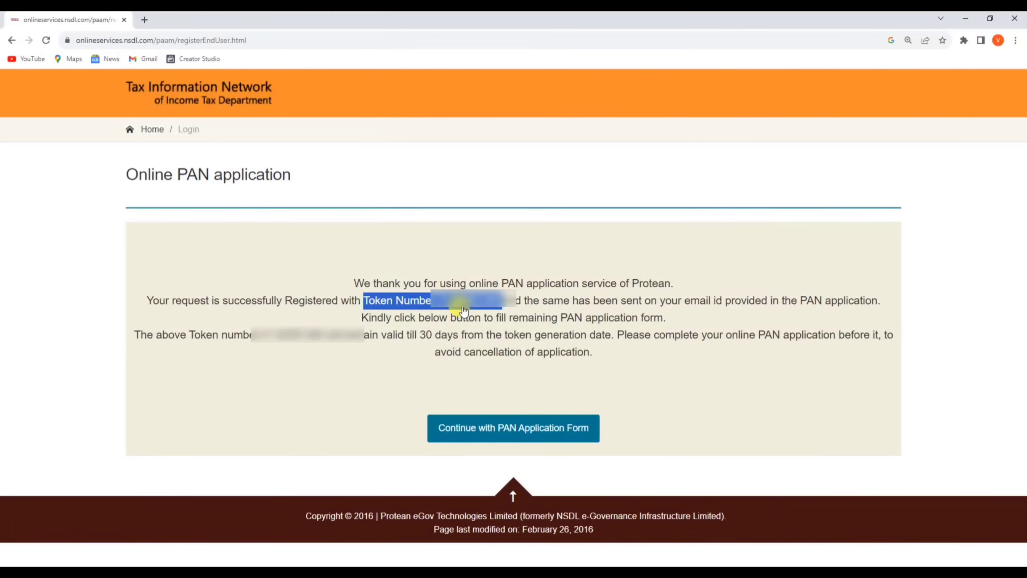
click(462, 317)
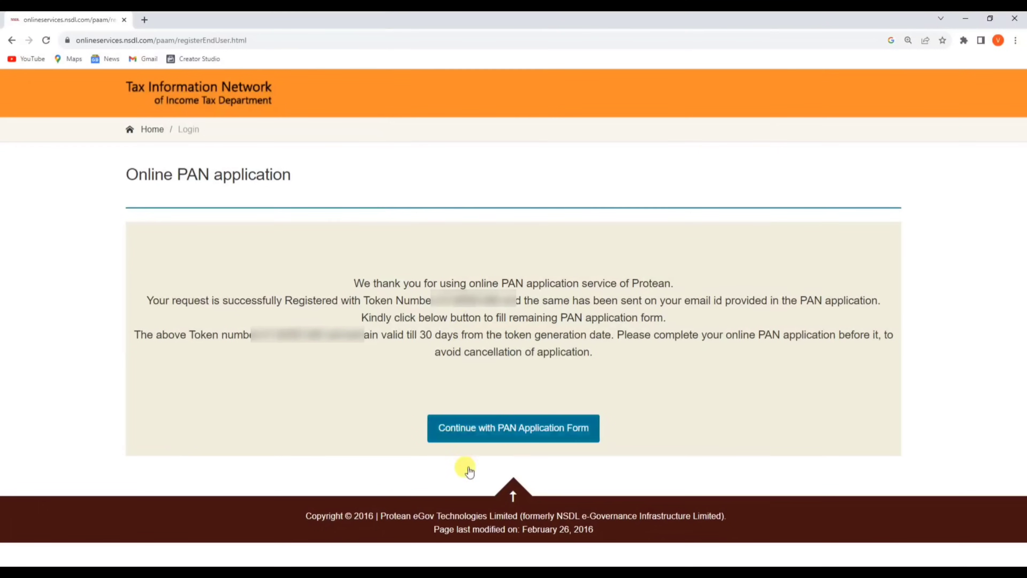
click(509, 437)
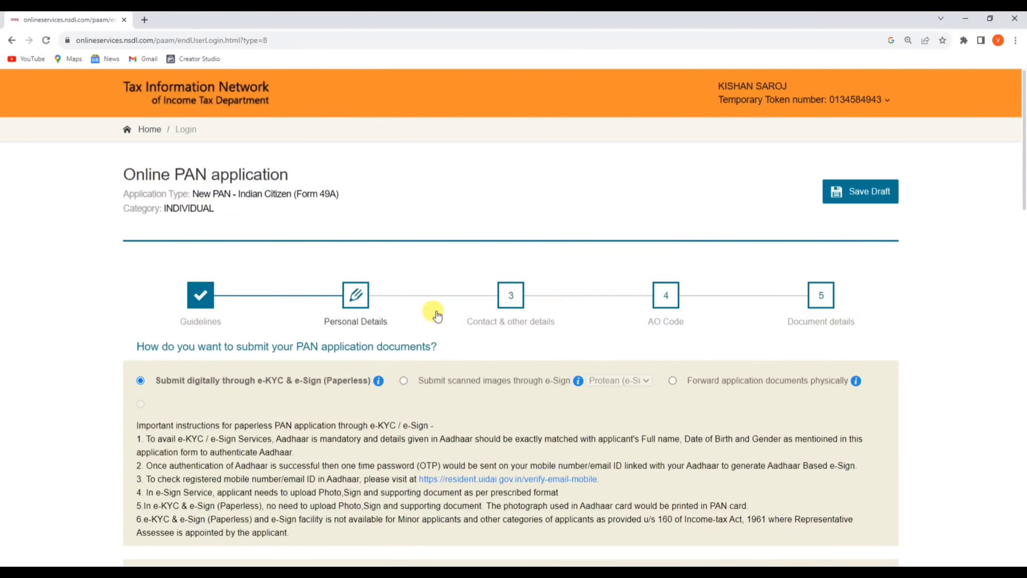
Select 'Submit scanned images through e-Sign' as the document submission mode
scroll(438, 316, down, 3)
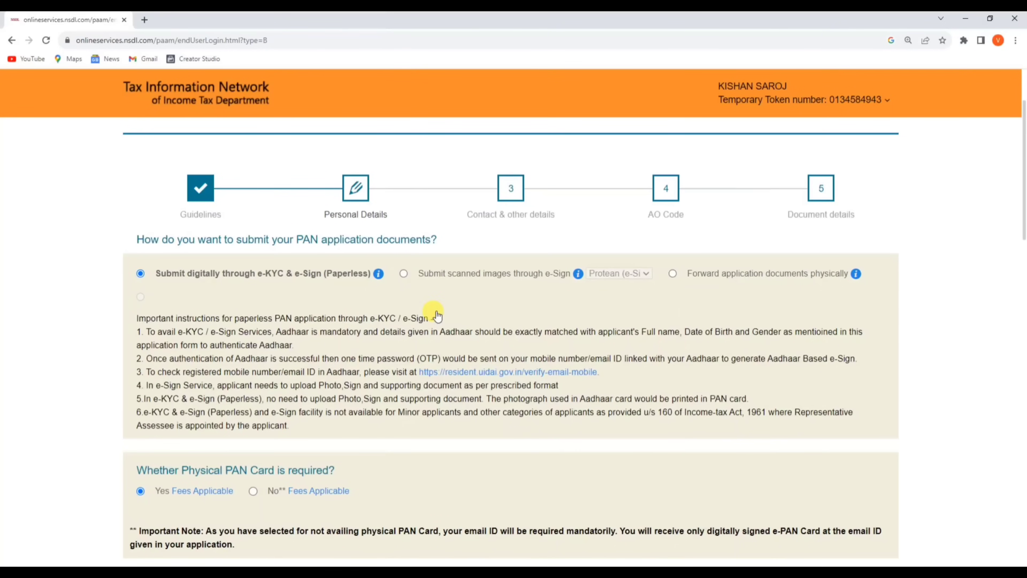
mouse_move(869, 273)
click(404, 275)
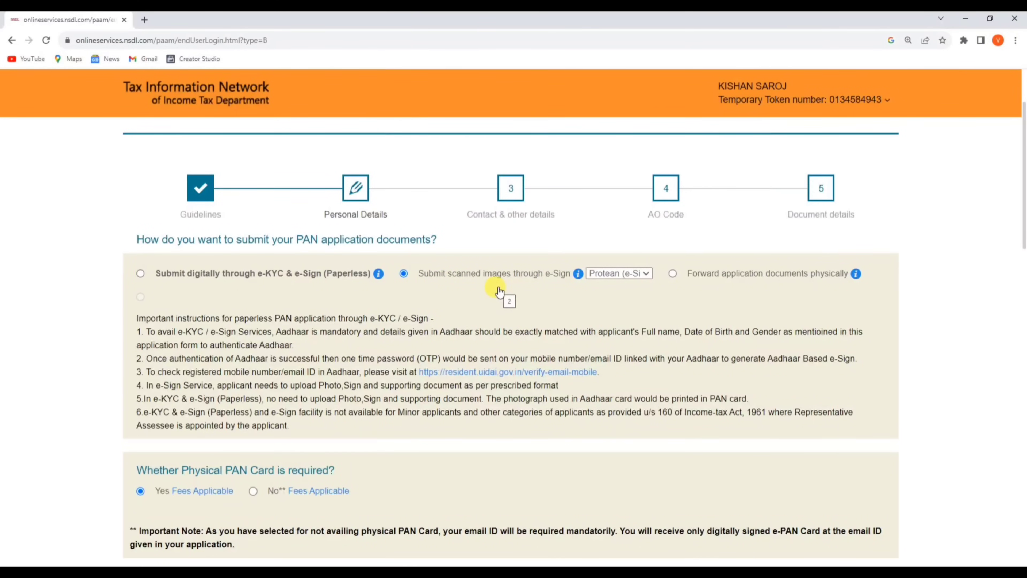
scroll(493, 288, down, 4)
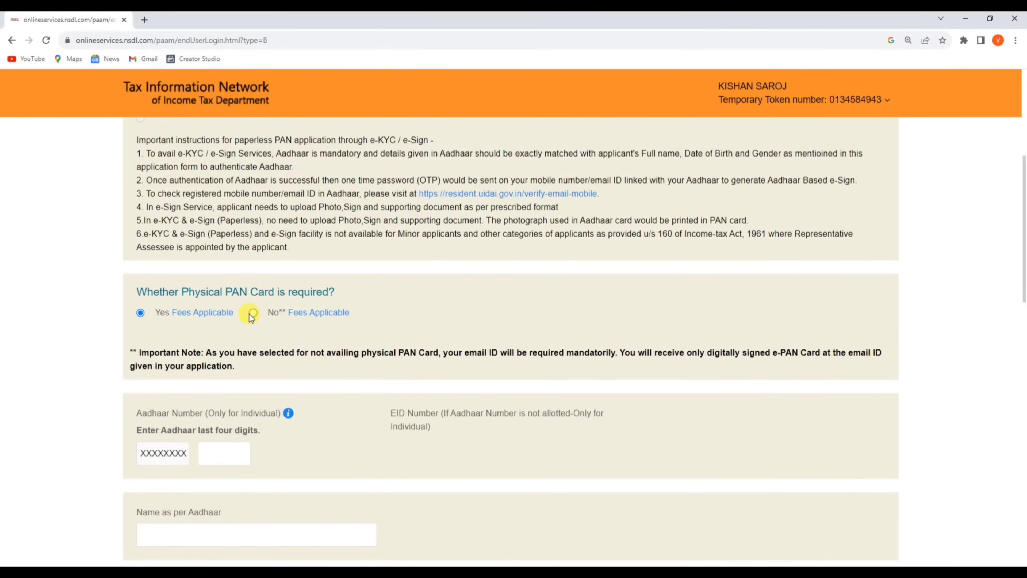
scroll(234, 320, down, 3)
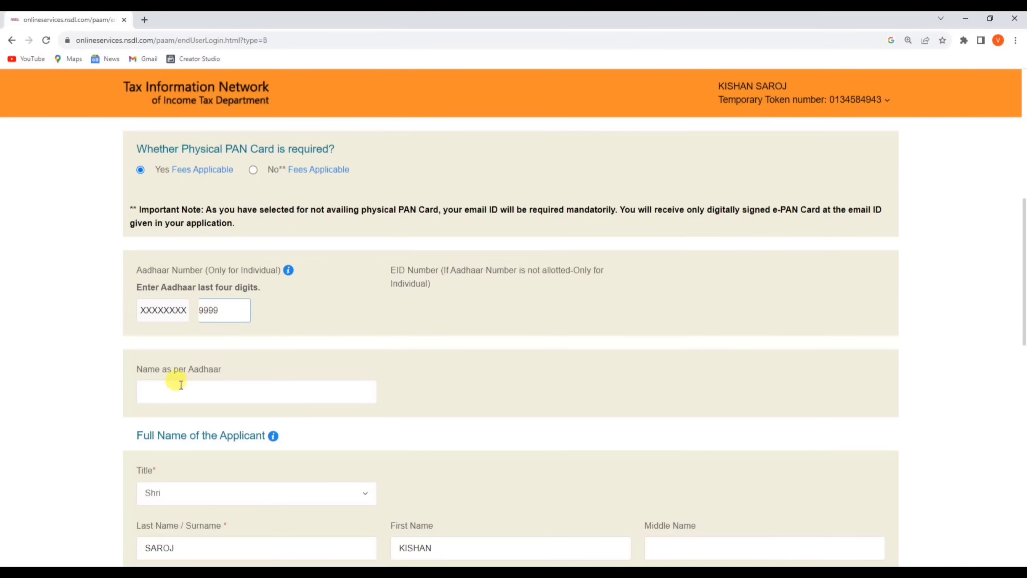
Enter the applicant's name as per Aadhaar and move down to the full-name section
click(173, 388)
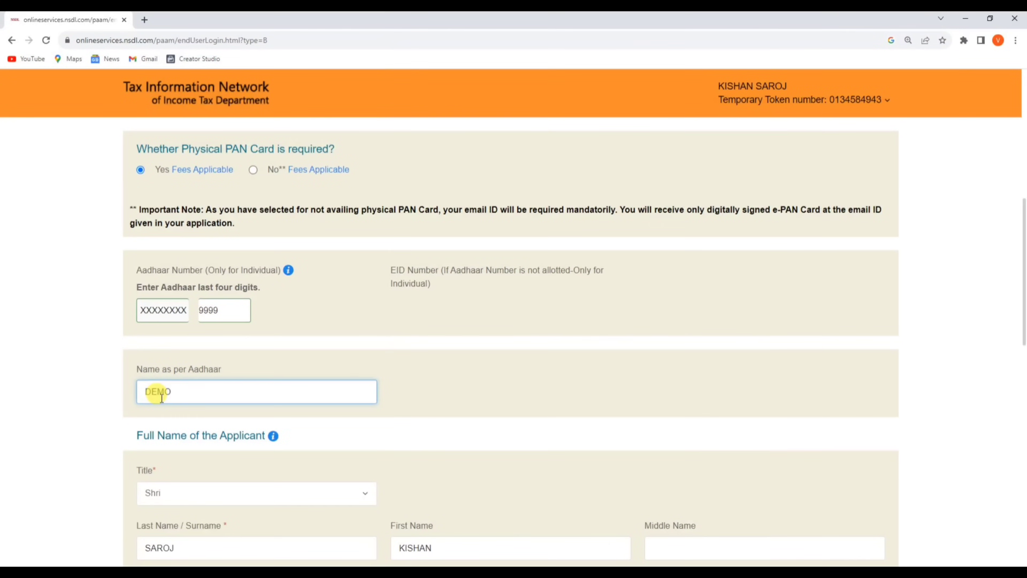
scroll(161, 397, down, 5)
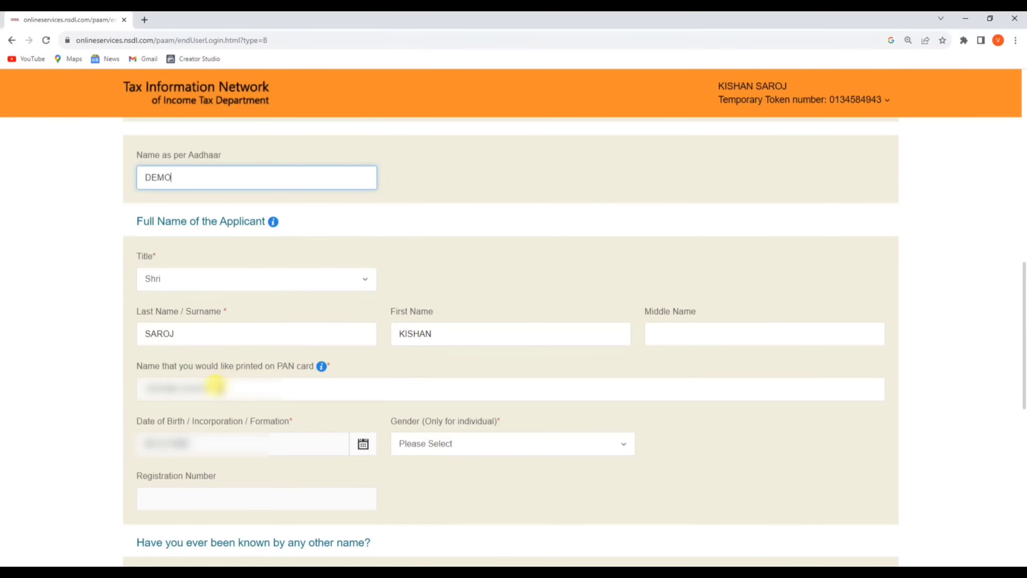
Edit the name to be printed on the PAN card and set gender to Male
click(215, 387)
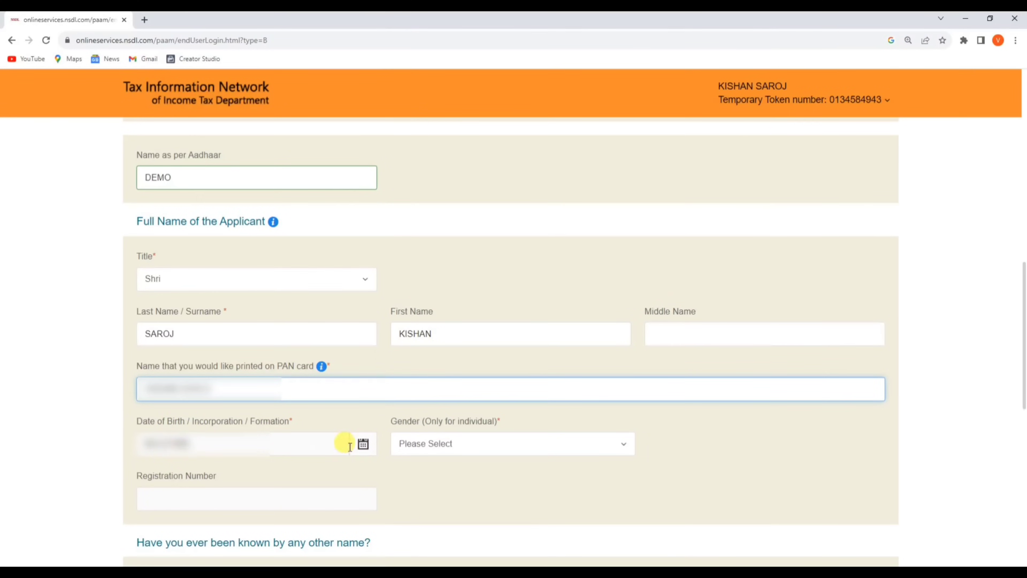
drag(390, 421, 446, 449)
click(446, 449)
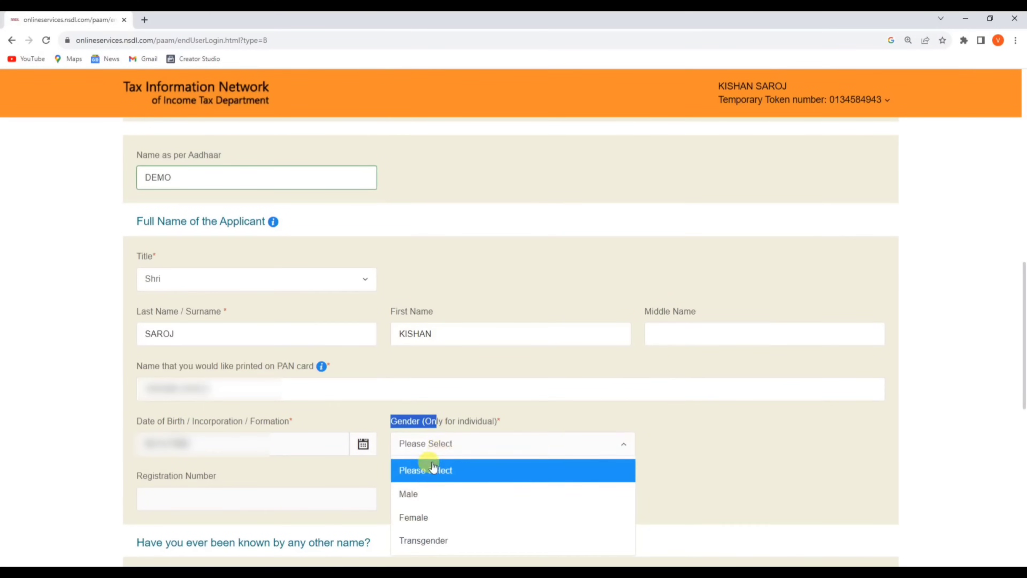
click(418, 494)
click(419, 467)
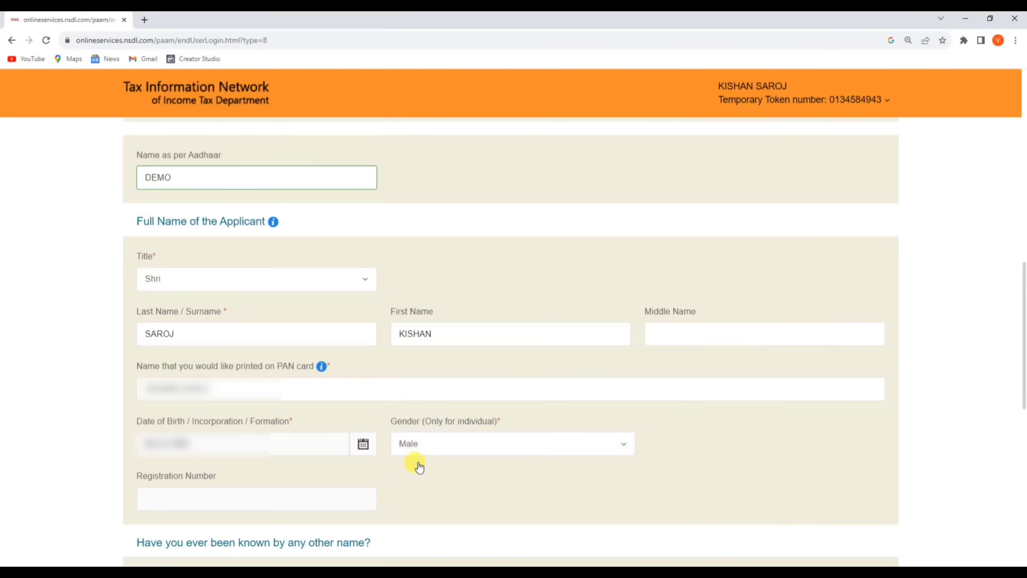
scroll(418, 468, down, 5)
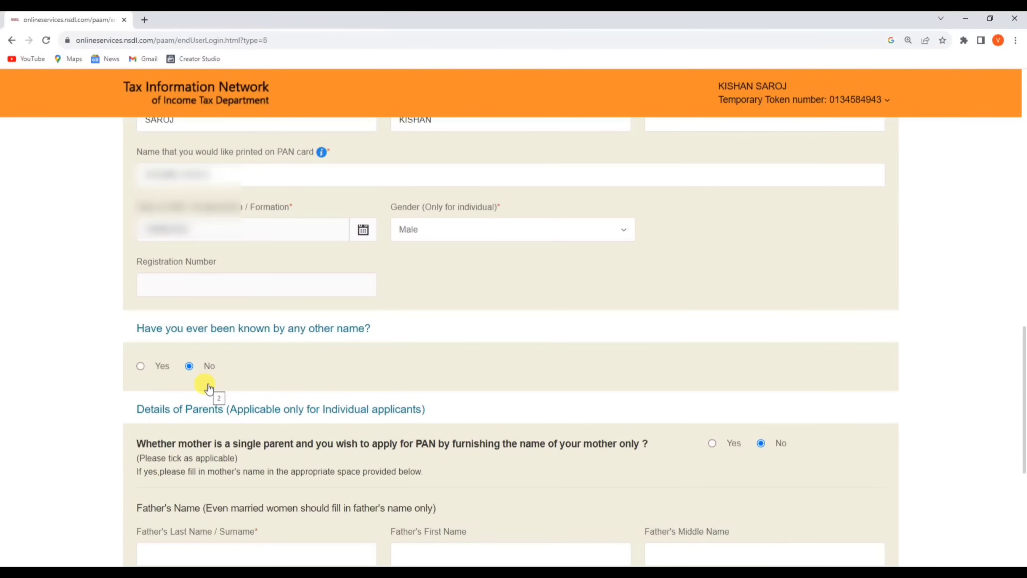
scroll(209, 389, down, 5)
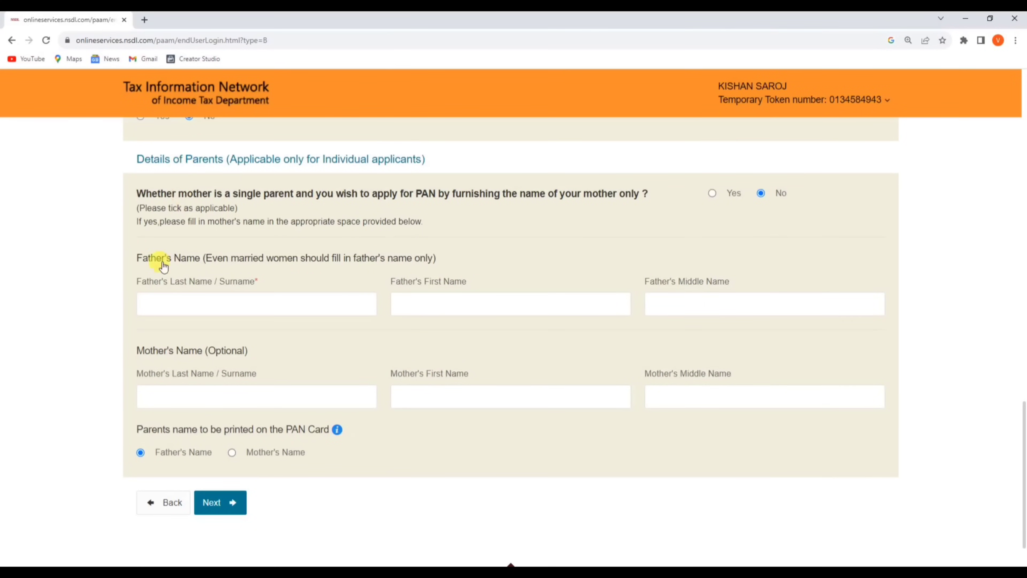
Enter the father's and mother's last, first and middle names
drag(137, 261, 199, 259)
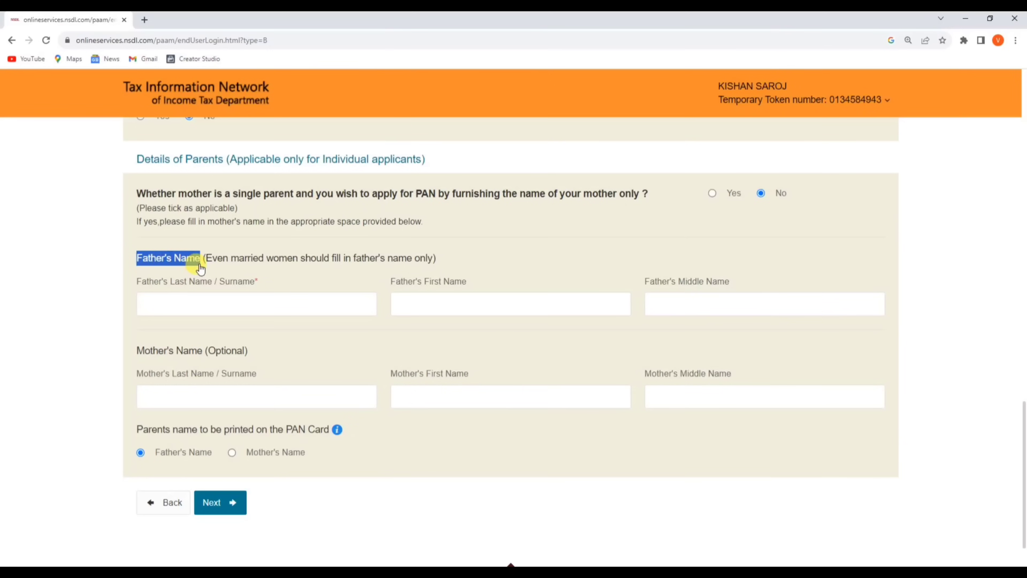
click(169, 304)
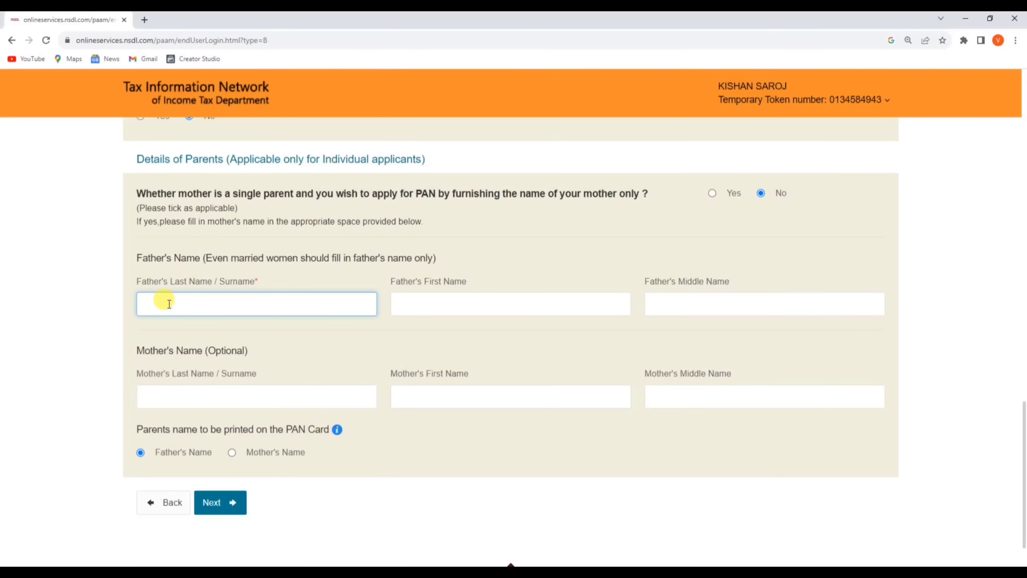
click(402, 297)
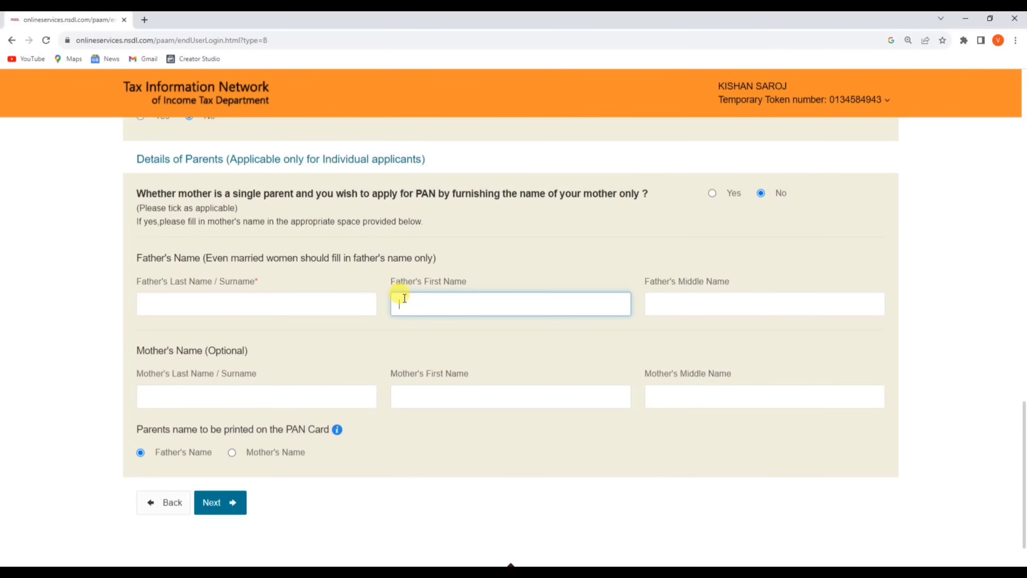
click(661, 296)
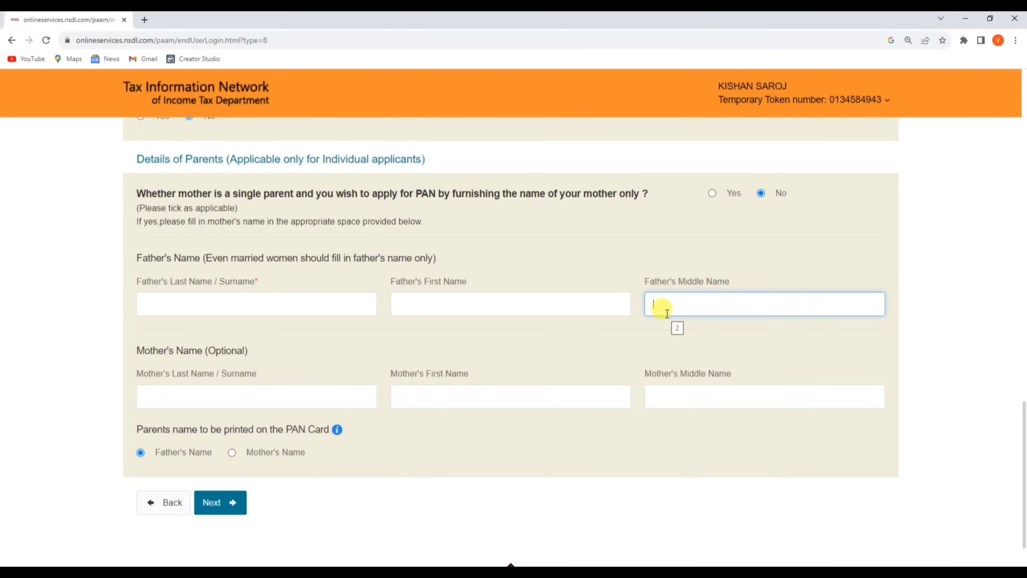
drag(140, 352, 204, 351)
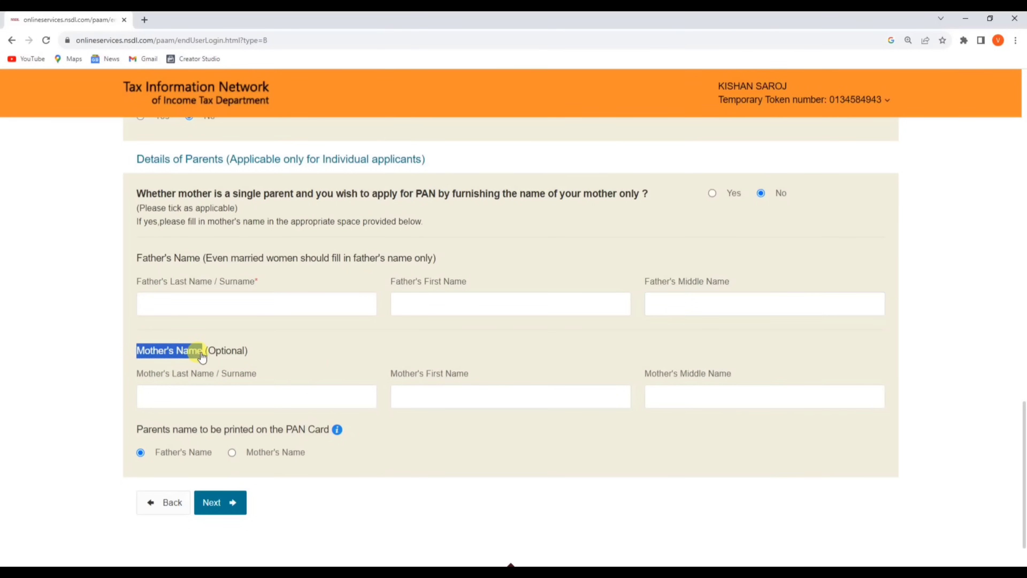
click(166, 395)
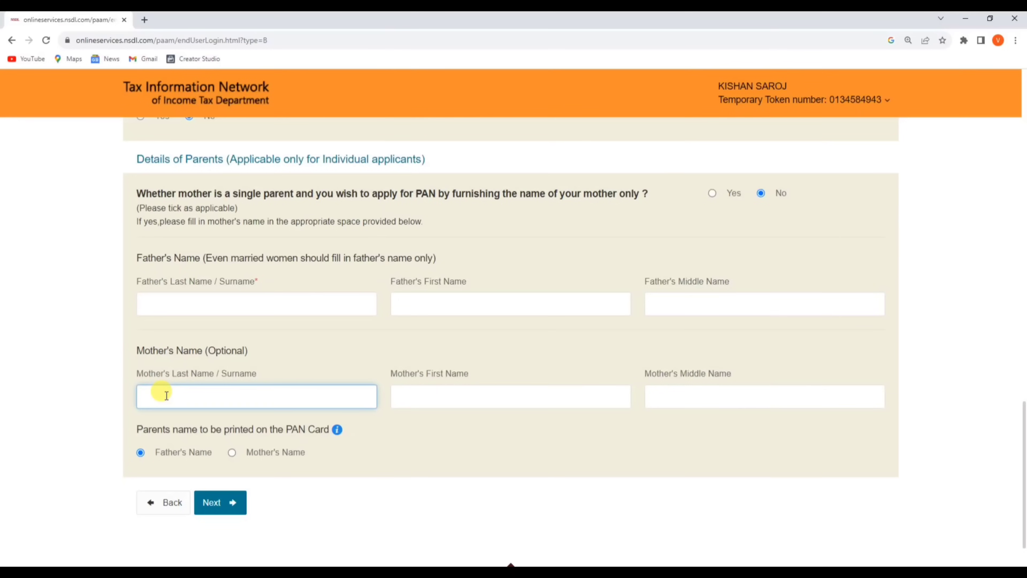
click(435, 395)
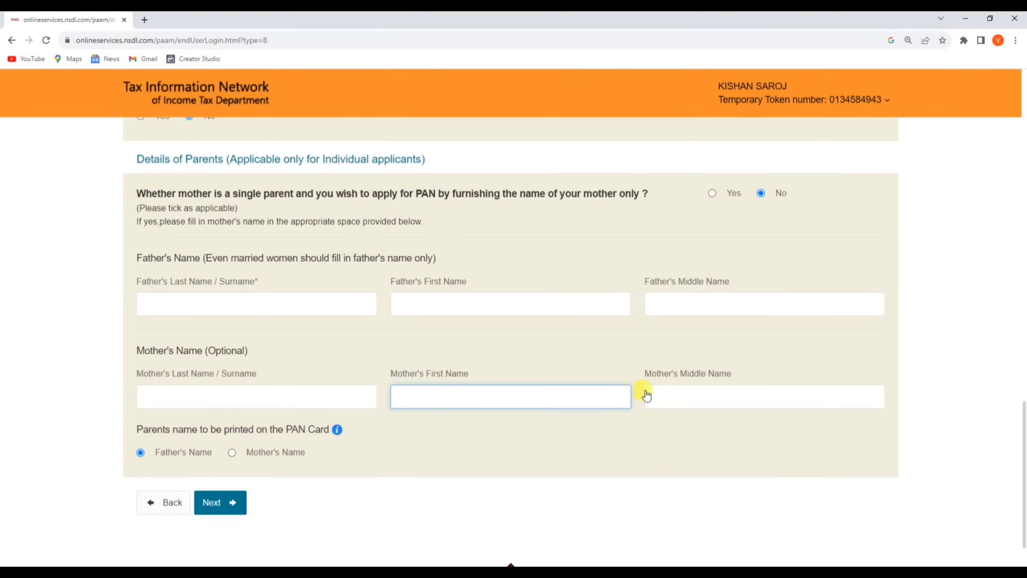
click(690, 387)
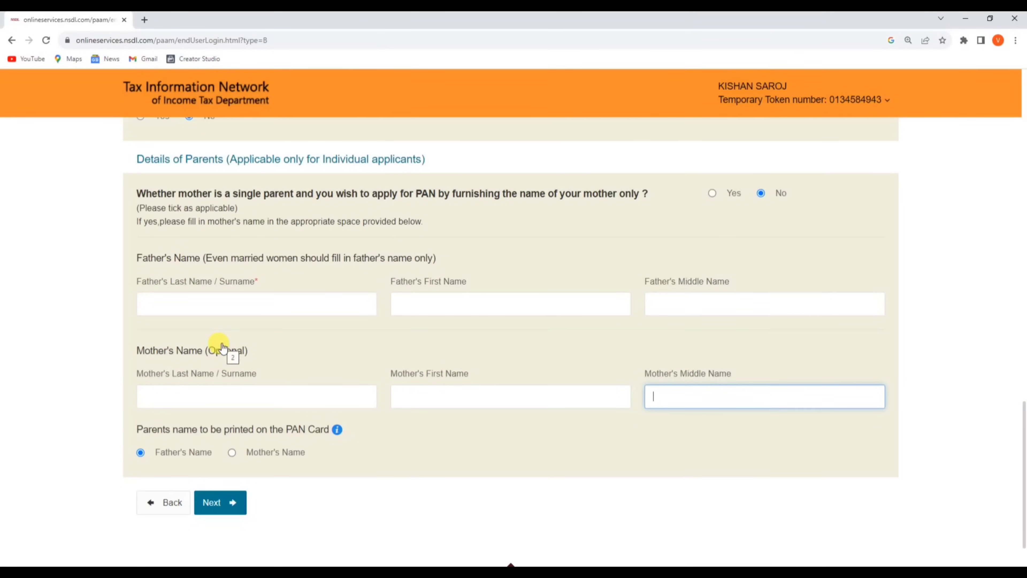
Review the printed-name section and proceed to the Contact & other details step
scroll(223, 348, down, 2)
drag(135, 369, 333, 368)
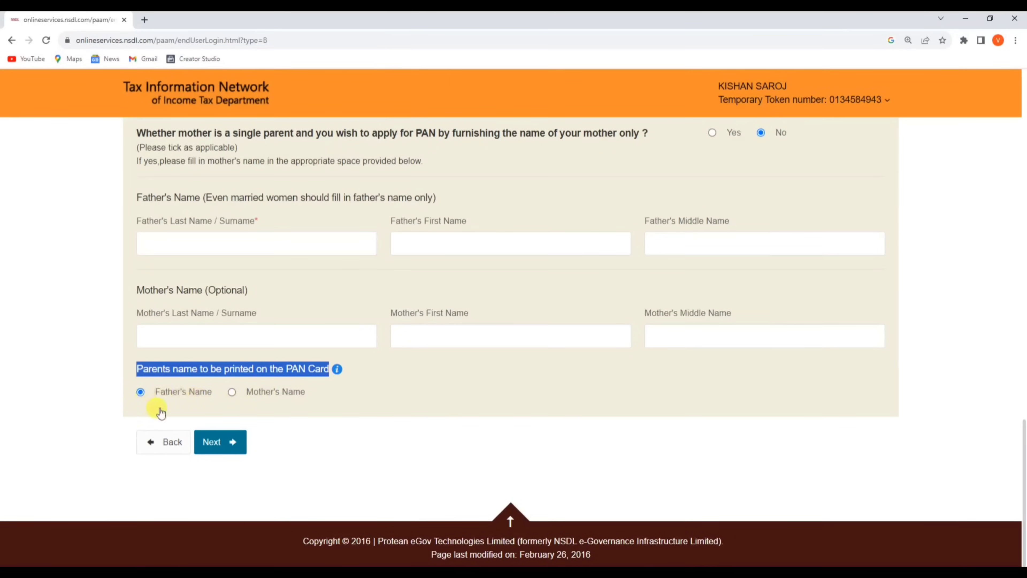
click(174, 407)
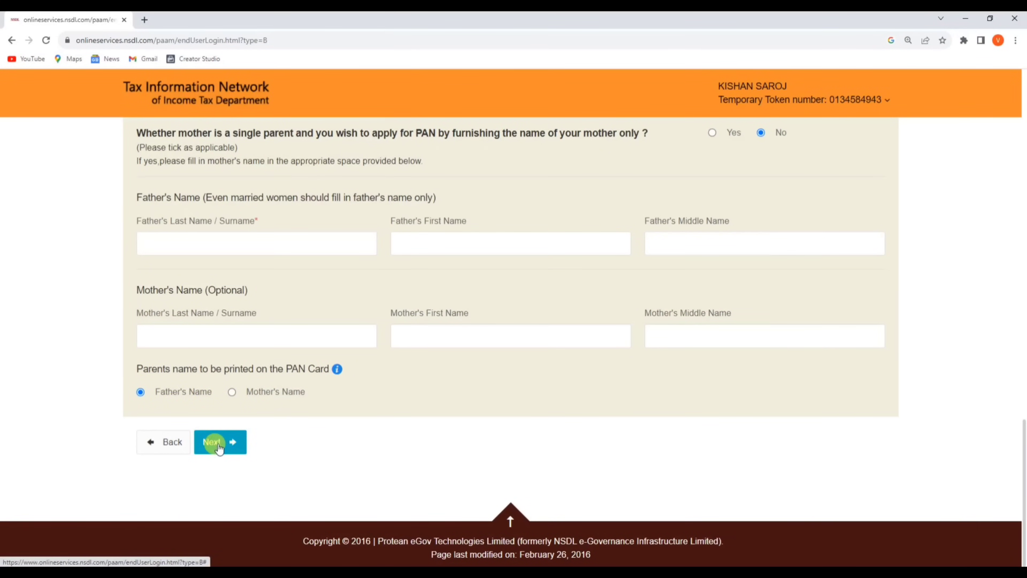
click(219, 445)
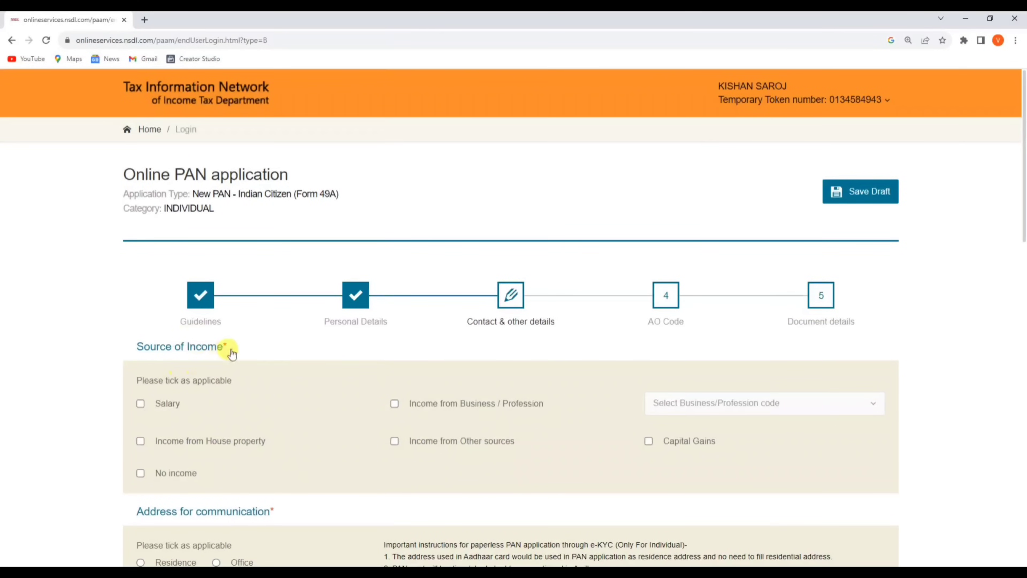
Declare No income as source of income and use Residence as the communication address
scroll(251, 378, down, 3)
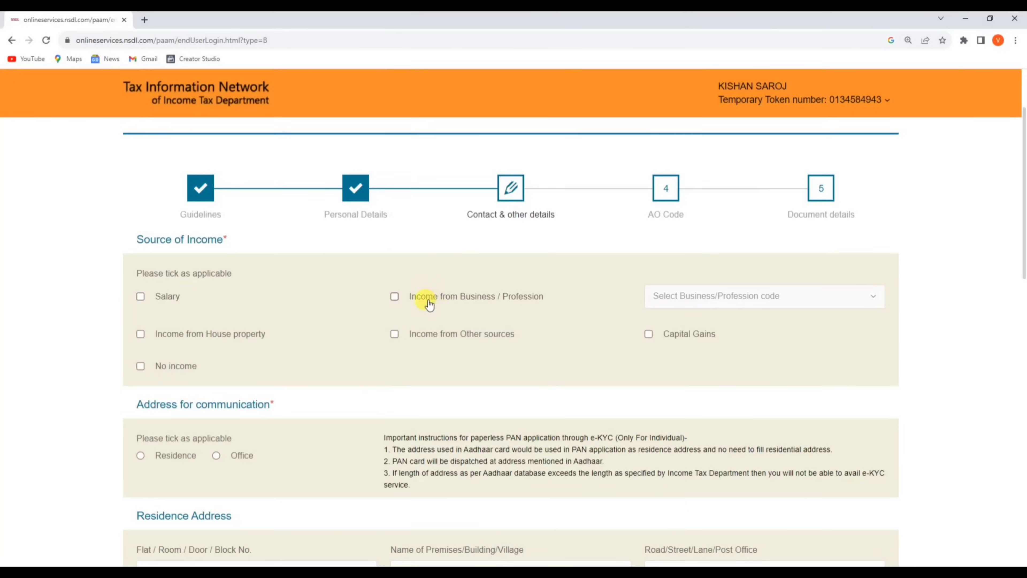
click(140, 367)
scroll(279, 354, down, 3)
drag(136, 266, 279, 268)
click(283, 268)
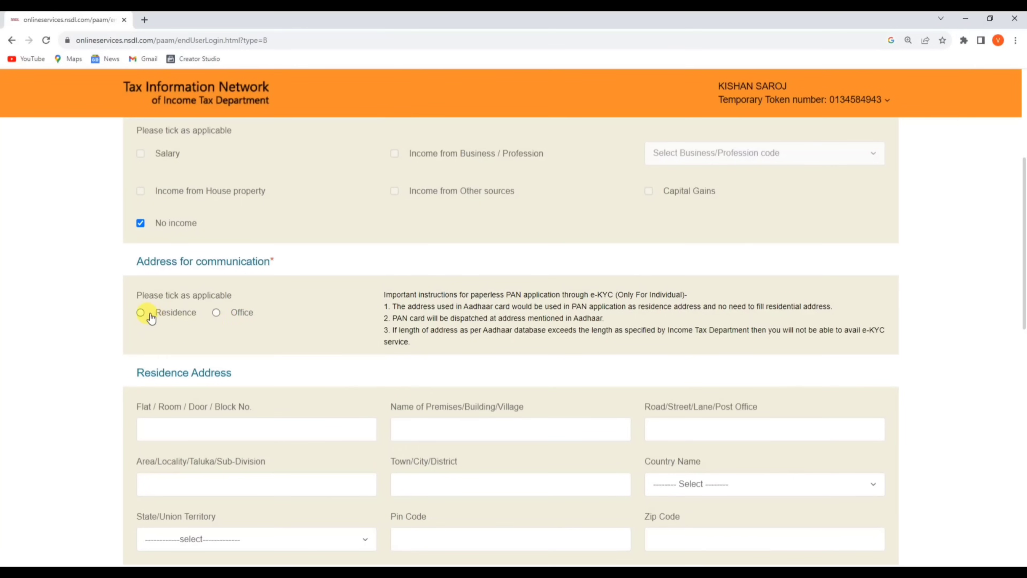
click(141, 312)
Fill in the residence flat, building, road, locality and town/city fields
scroll(259, 328, down, 3)
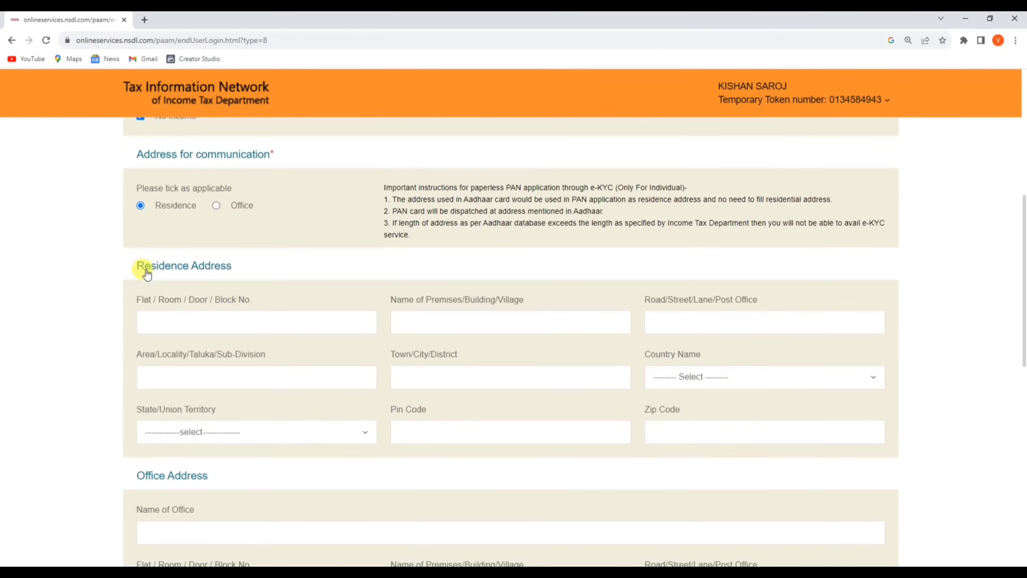
drag(142, 268, 229, 269)
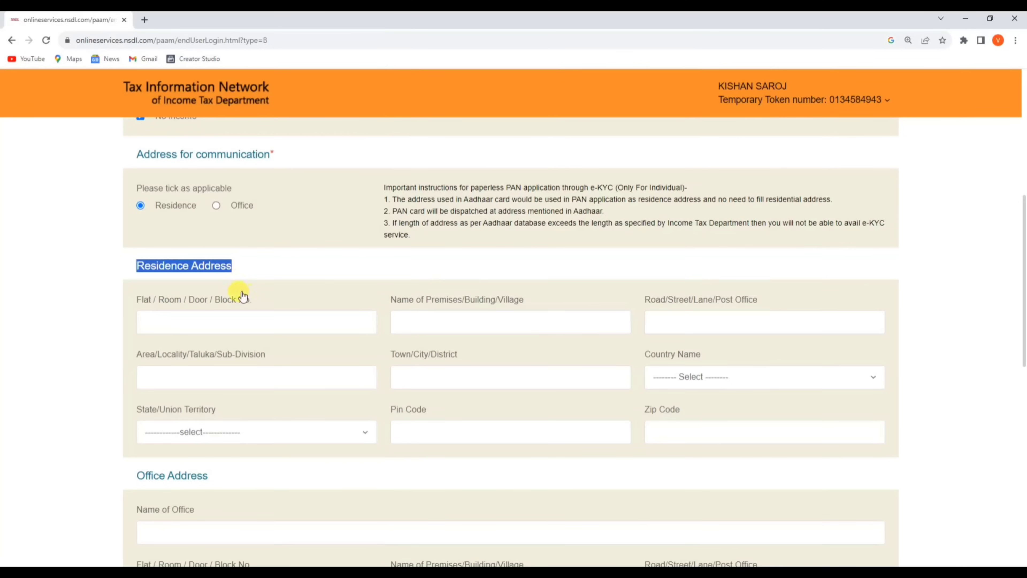
click(184, 318)
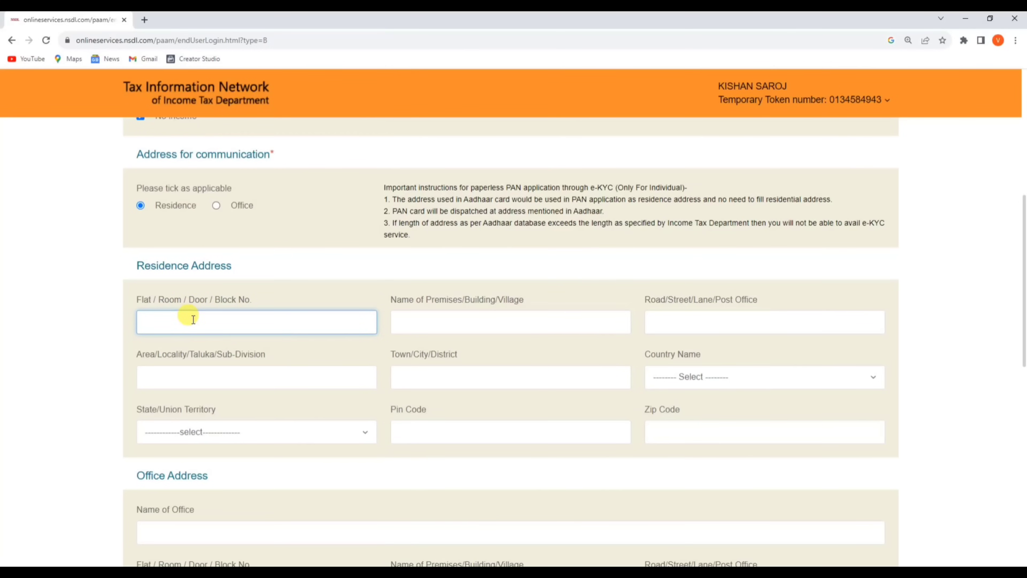
click(428, 324)
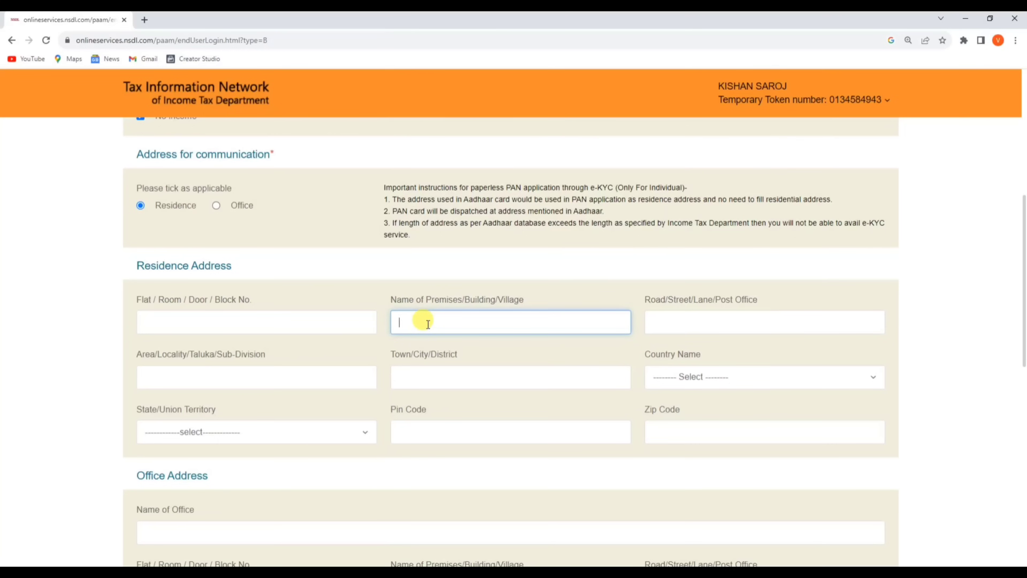
click(690, 326)
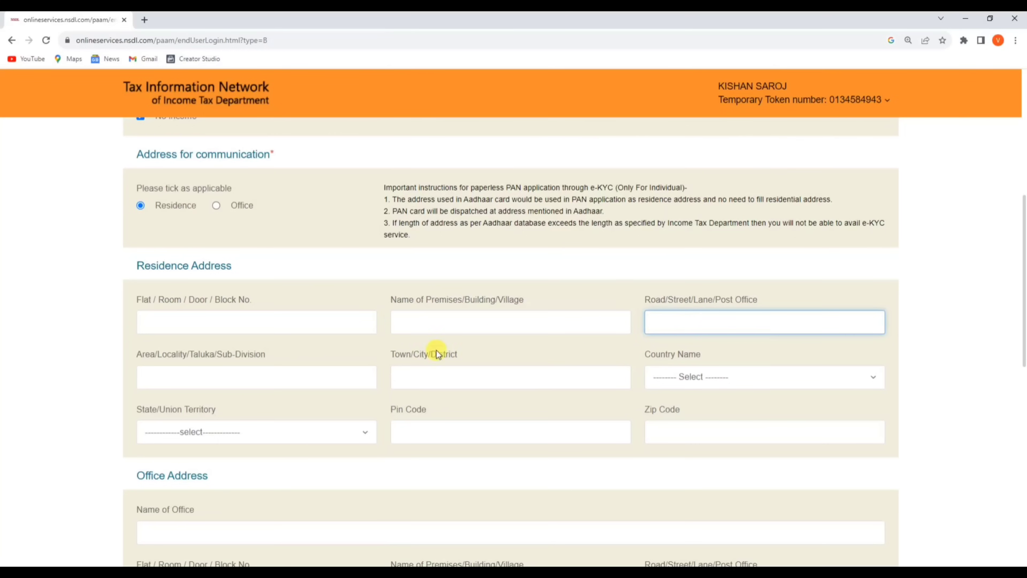
click(209, 370)
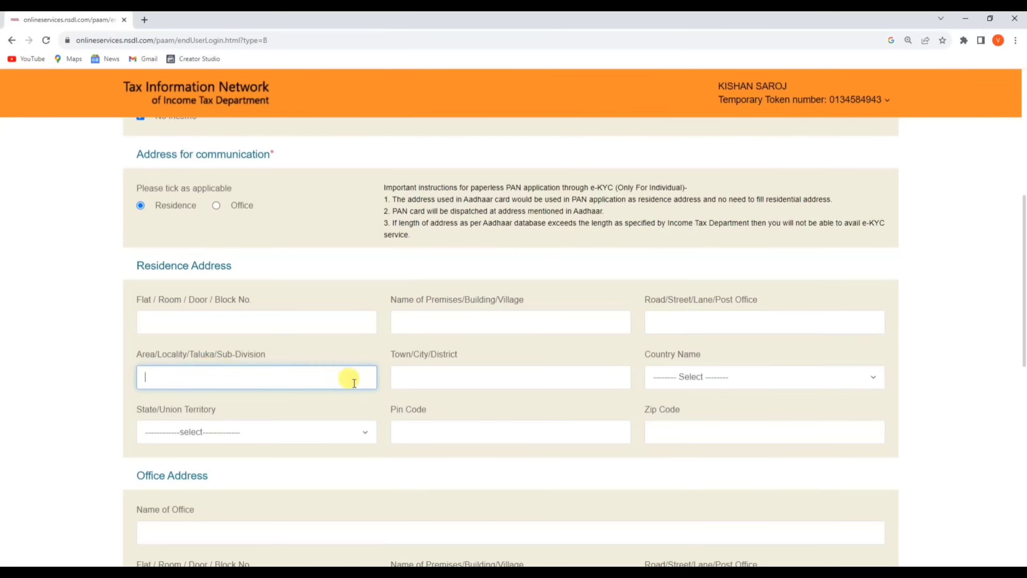
click(419, 379)
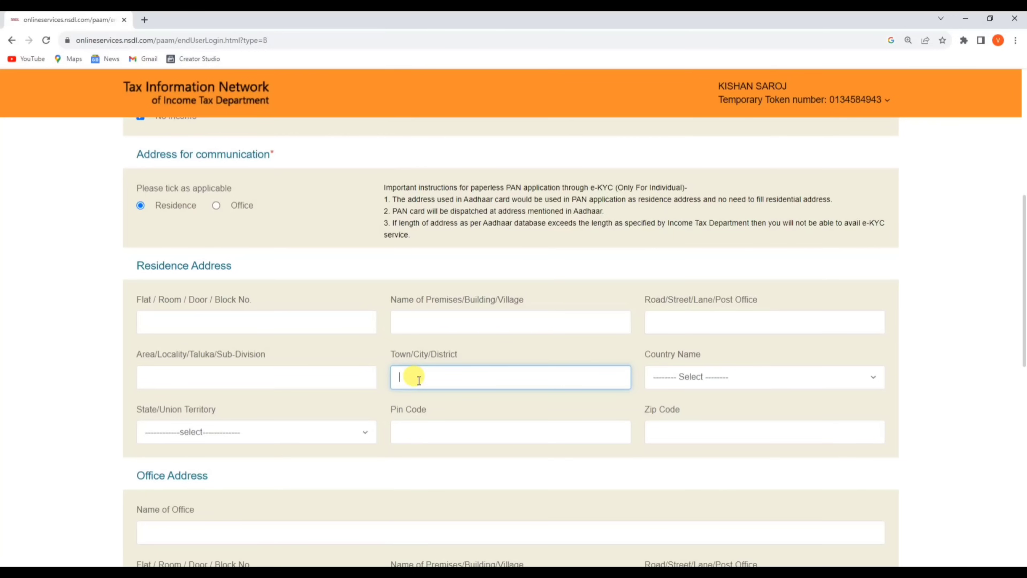
Set residence country INDIA and state MAHARASHTRA, then enter the pin code
click(689, 376)
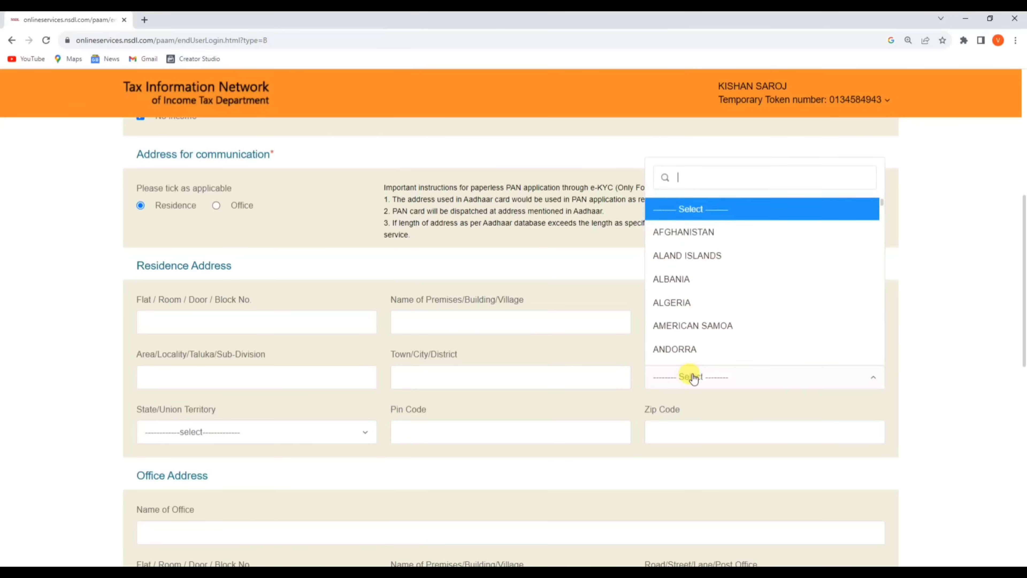
text(INDI)
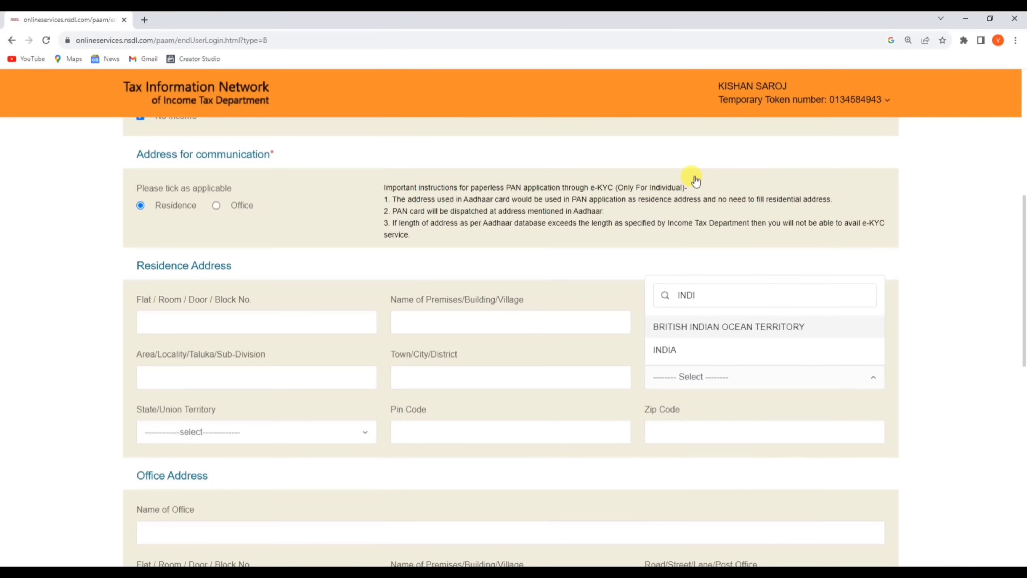
click(699, 356)
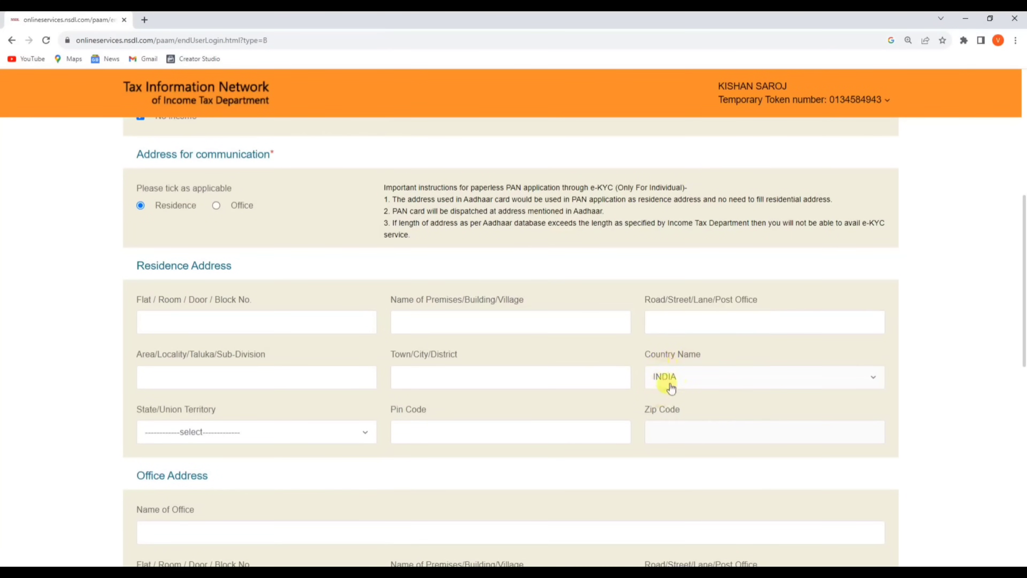
click(165, 432)
scroll(213, 358, down, 9)
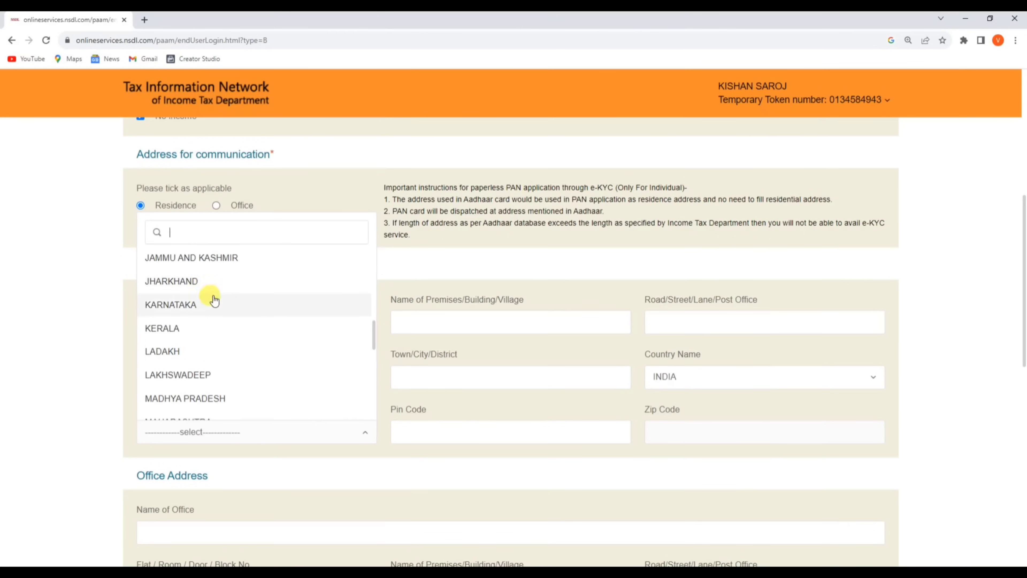
scroll(209, 320, down, 2)
click(206, 352)
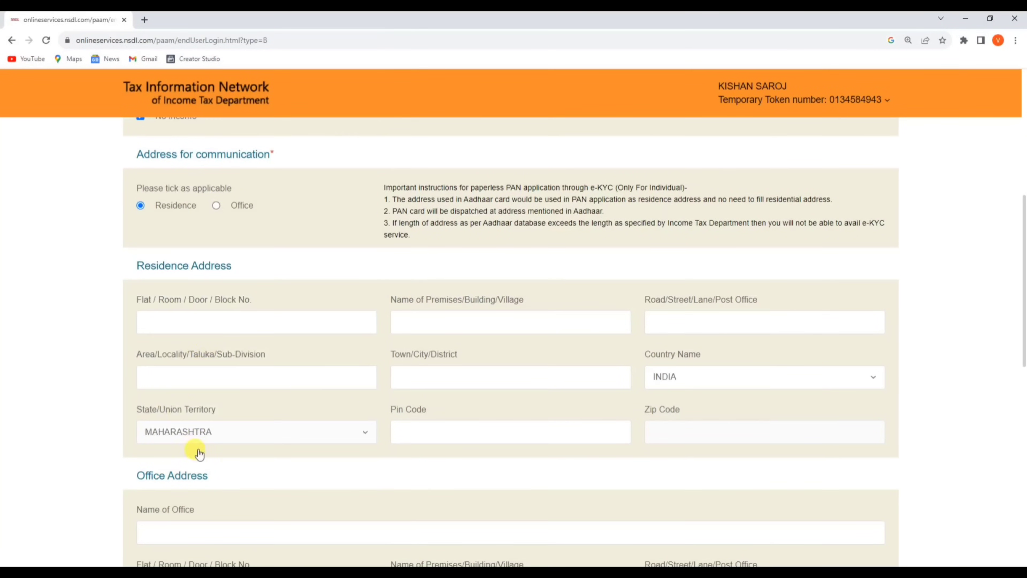
click(448, 433)
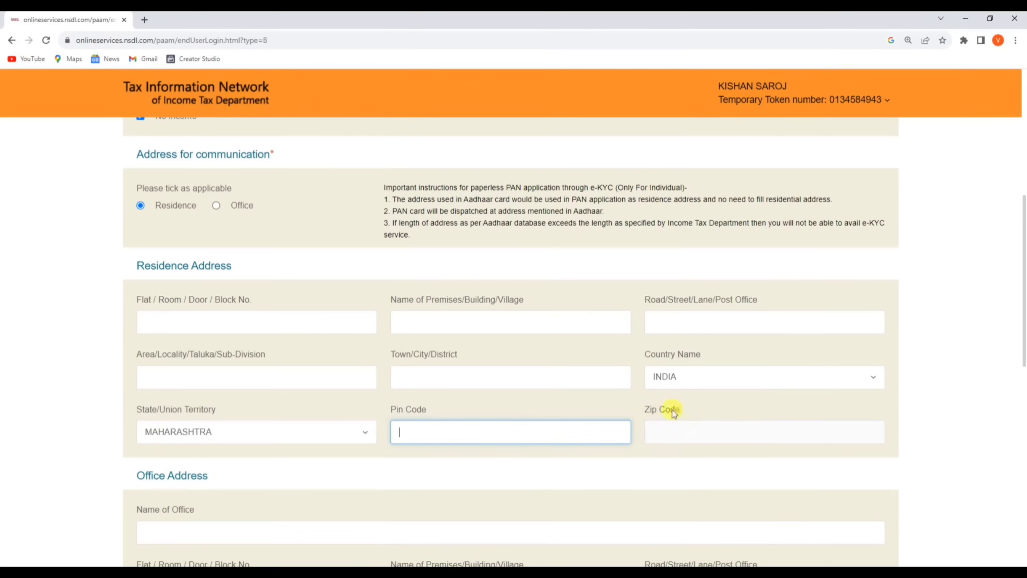
scroll(283, 456, down, 4)
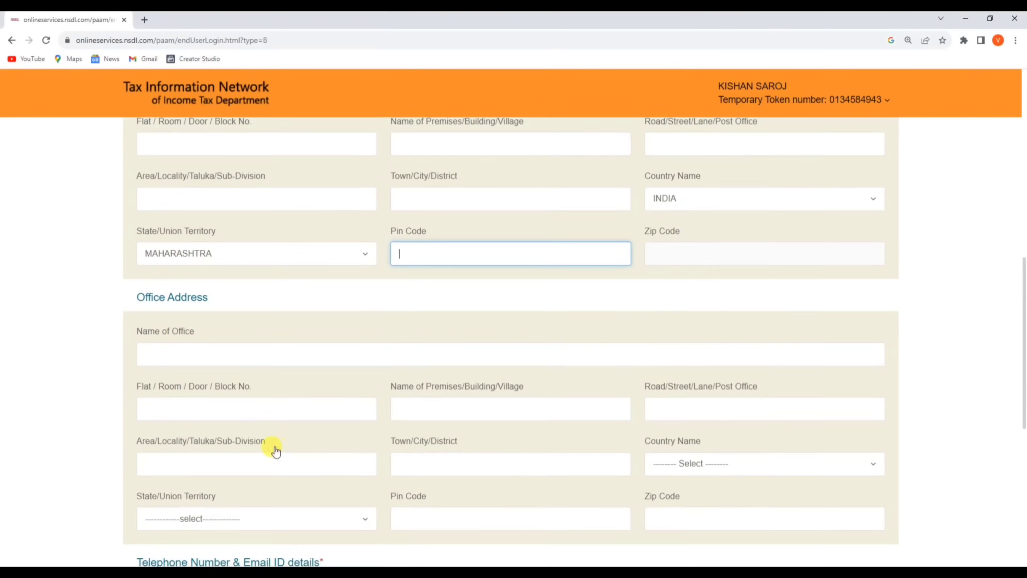
Choose INDIA (91) as the telephone country code by searching '91'
drag(139, 296, 226, 301)
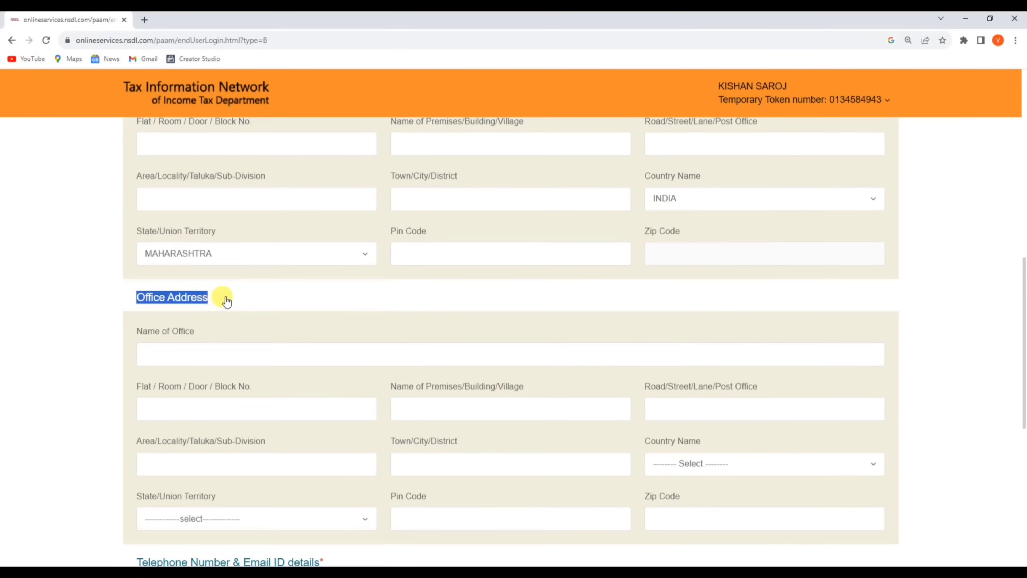
scroll(367, 321, down, 2)
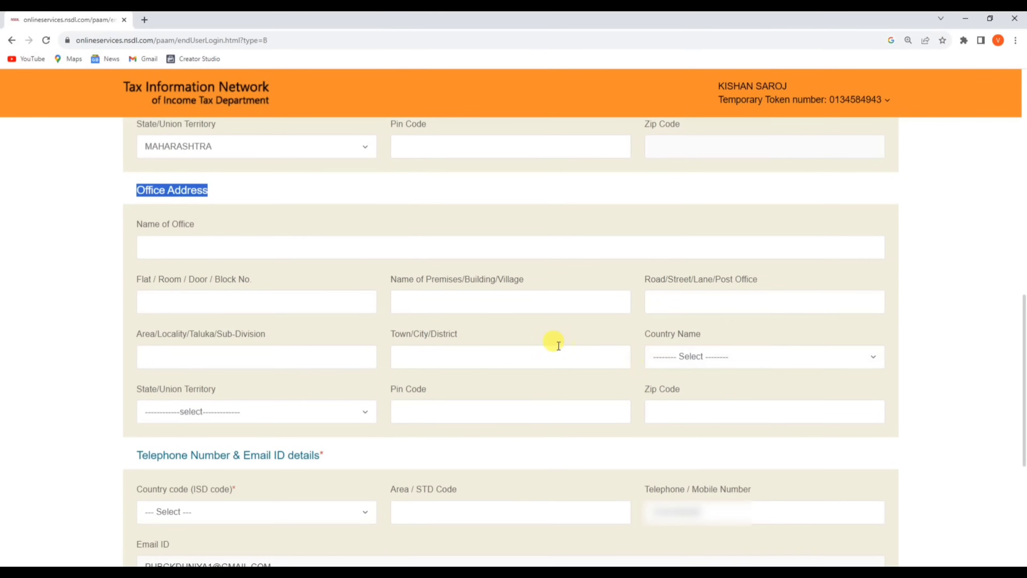
click(384, 390)
scroll(383, 388, down, 4)
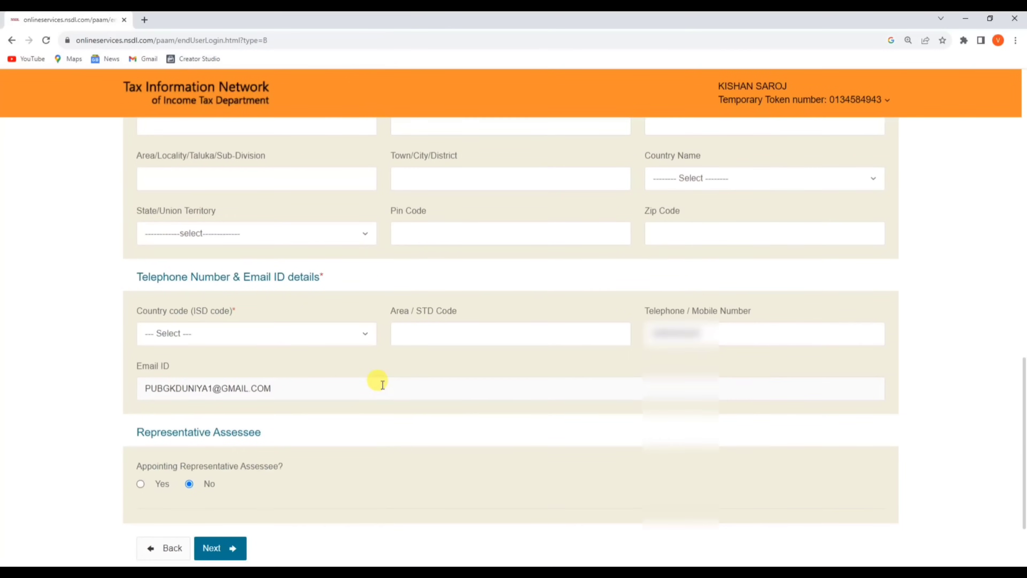
drag(140, 282, 321, 271)
click(315, 293)
click(198, 341)
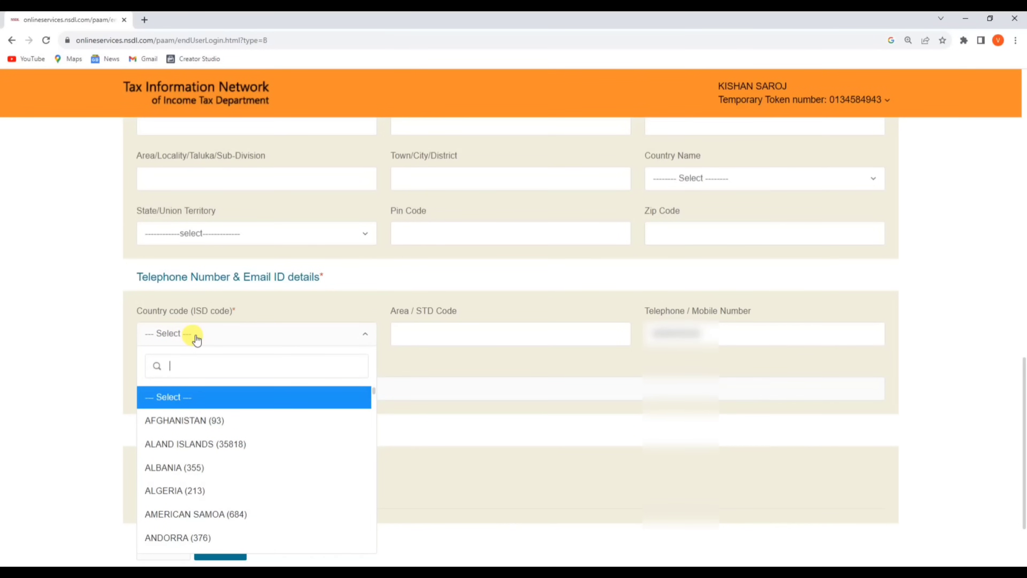
text(91)
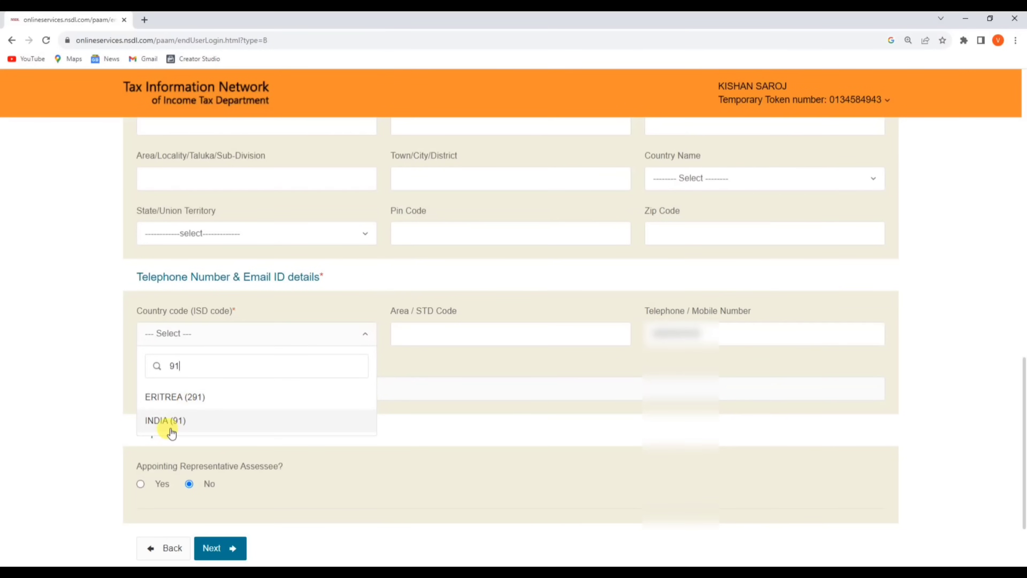
click(175, 423)
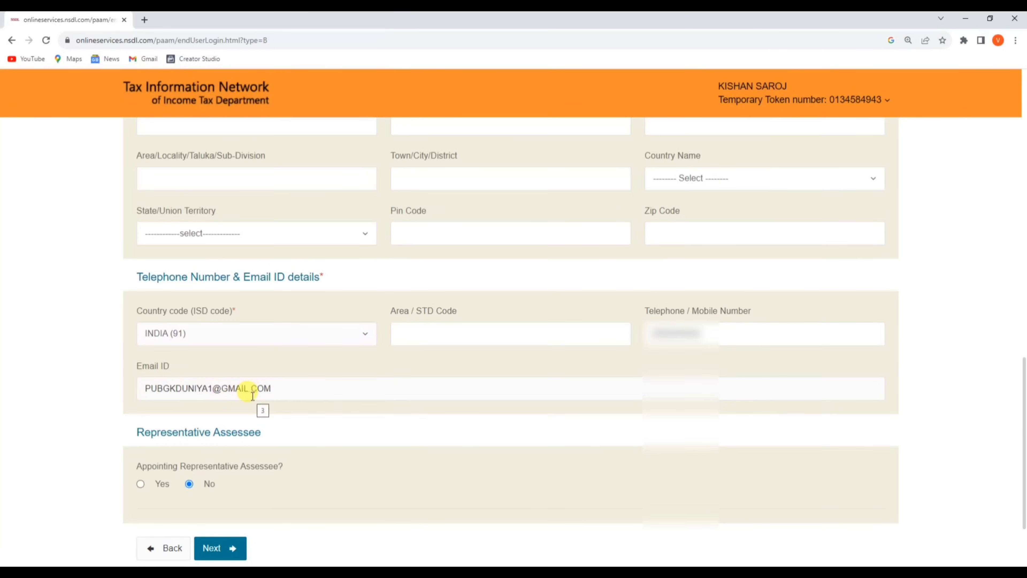
scroll(253, 396, down, 3)
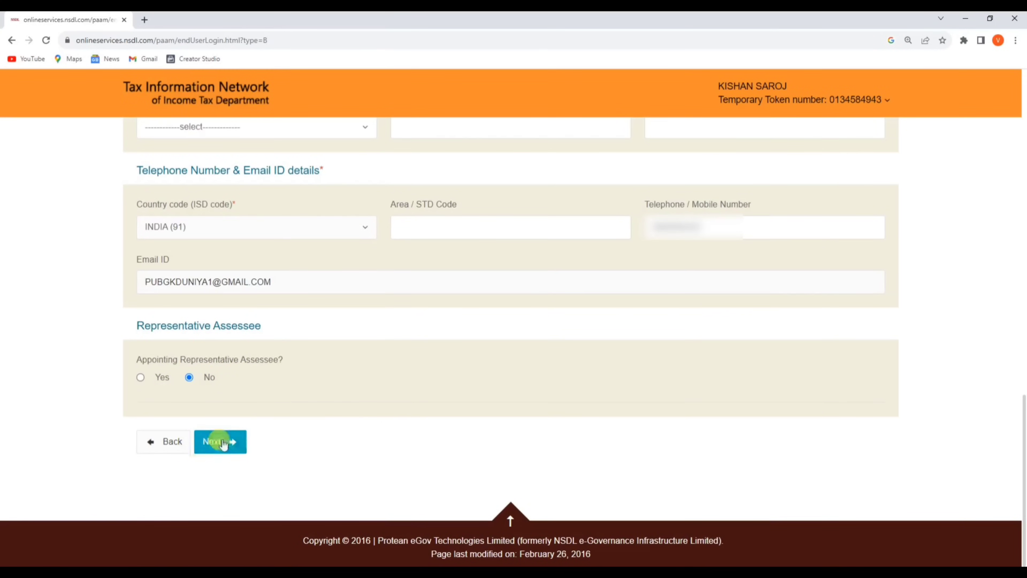
Save contact details and look up Indian-citizen AO codes for MAHARASHTRA, city THANE
click(207, 442)
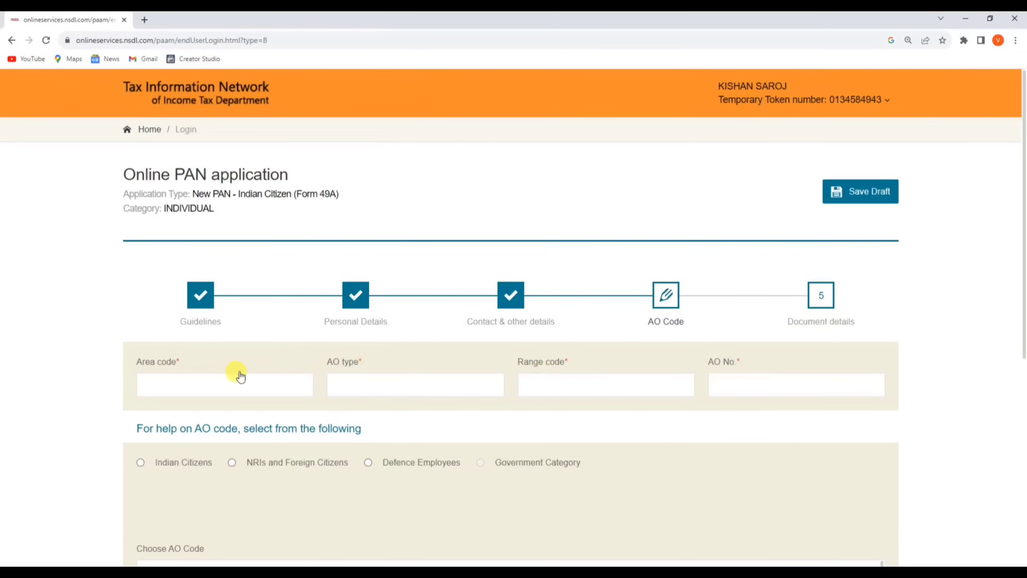
scroll(241, 376, down, 3)
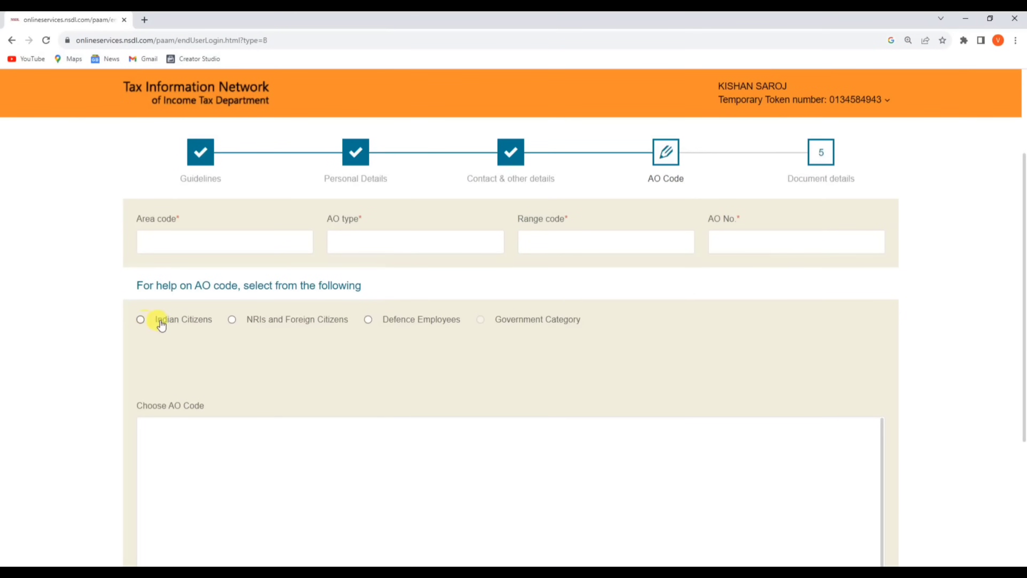
click(141, 320)
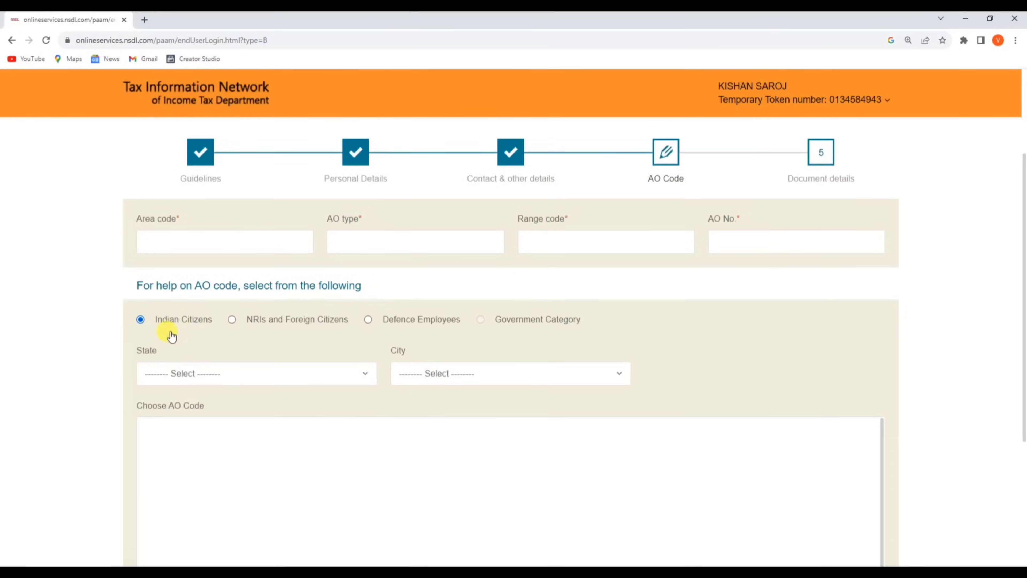
double_click(127, 350)
click(207, 373)
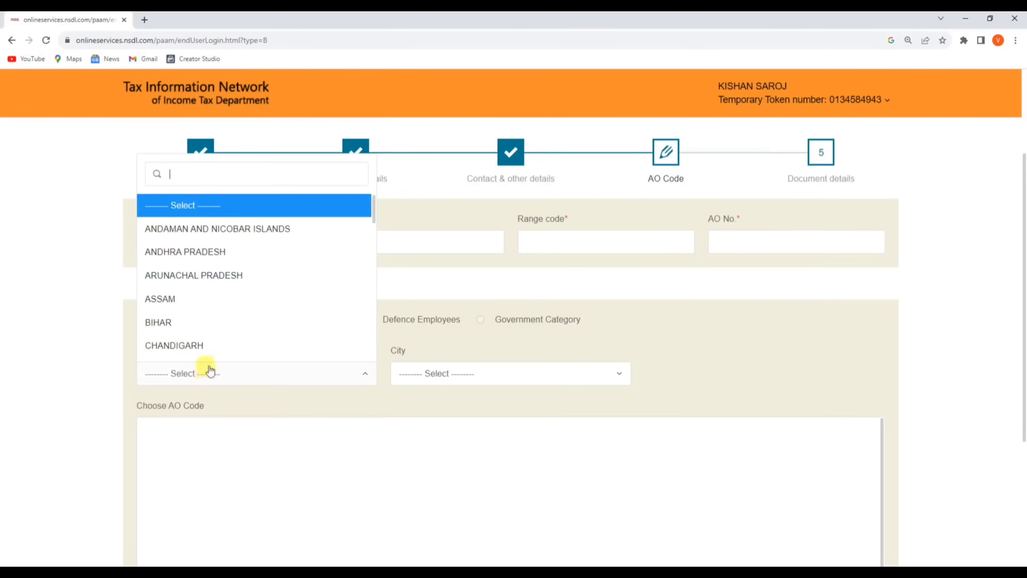
scroll(223, 306, down, 10)
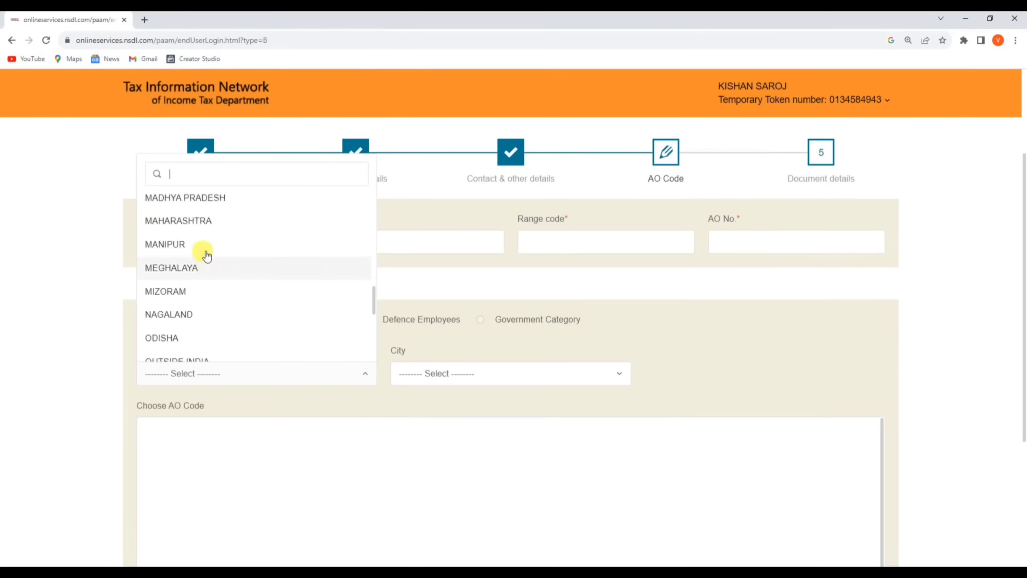
click(198, 221)
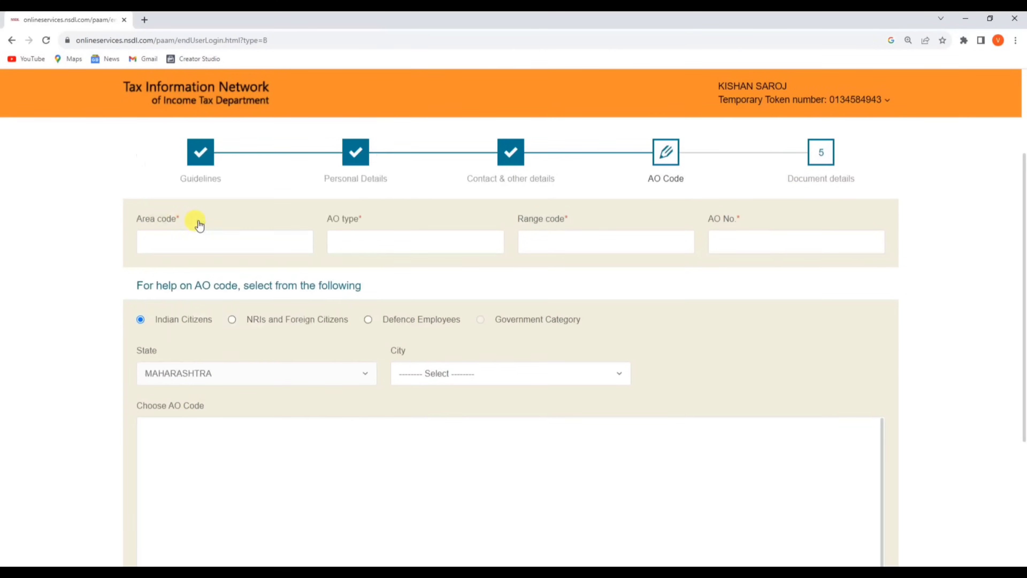
click(484, 376)
scroll(471, 296, down, 10)
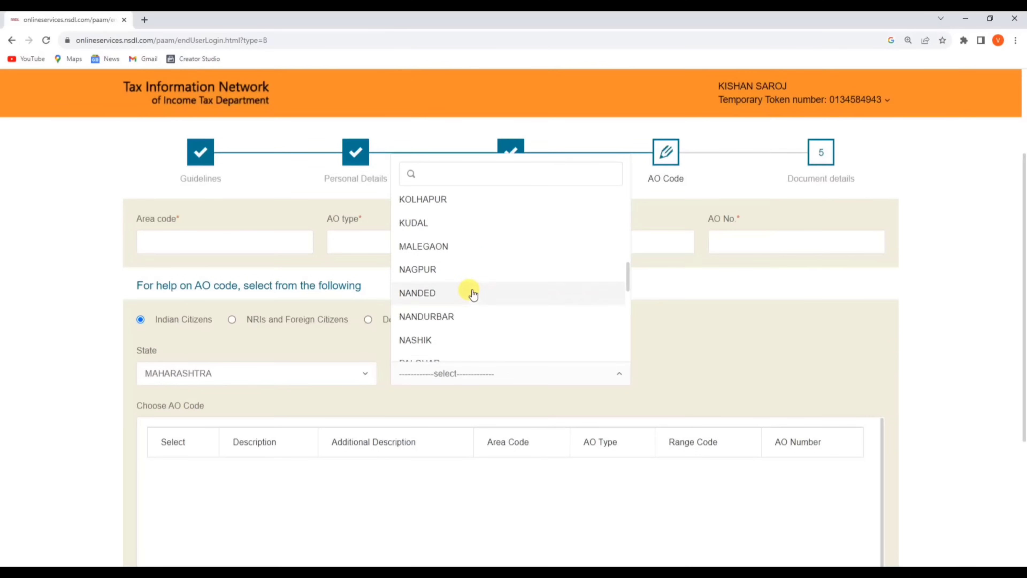
scroll(473, 294, down, 8)
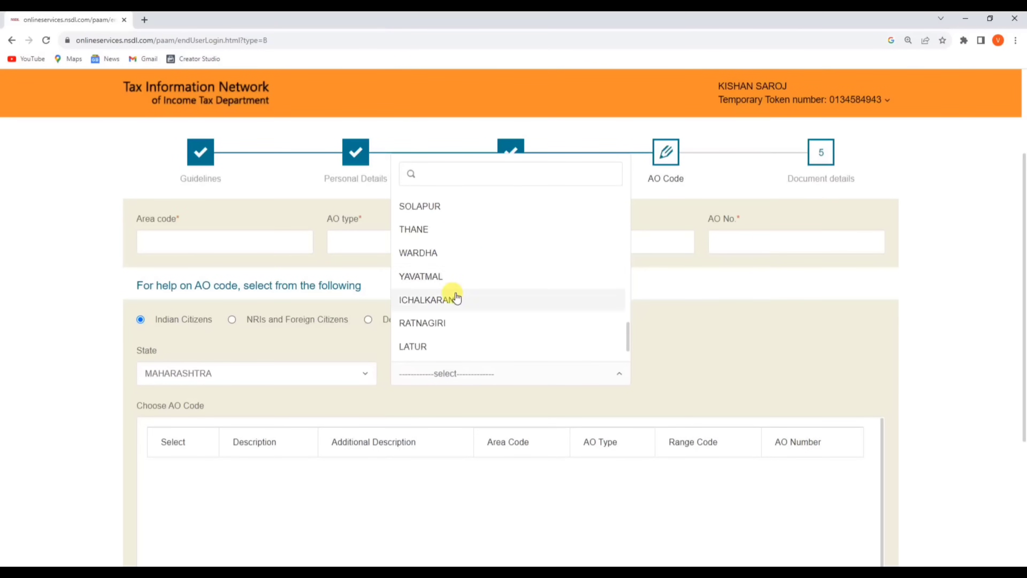
click(434, 229)
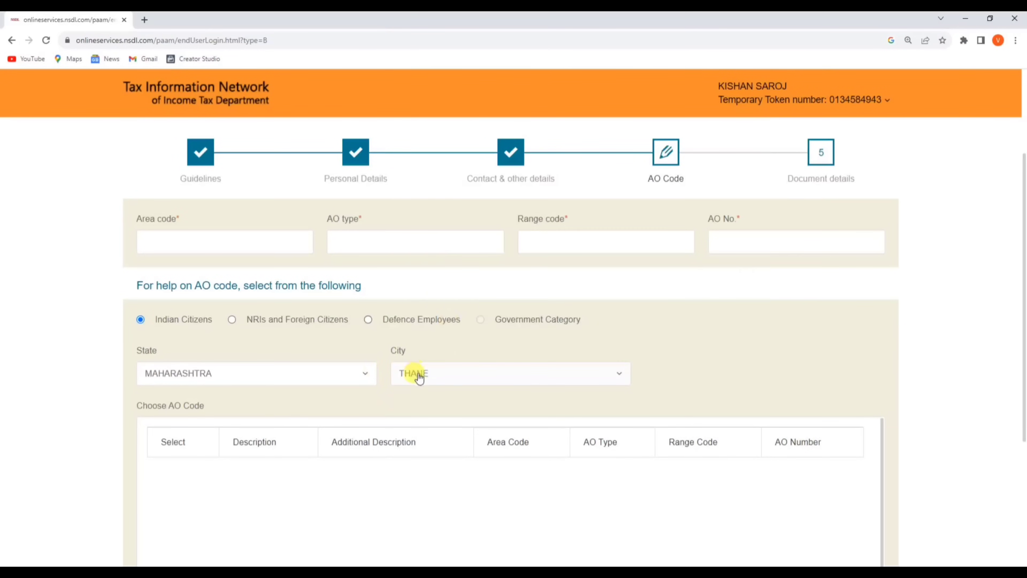
Locate the WARD 4(1), THANE entry (PNE/W/72/91) and proceed to document details
scroll(374, 378, down, 4)
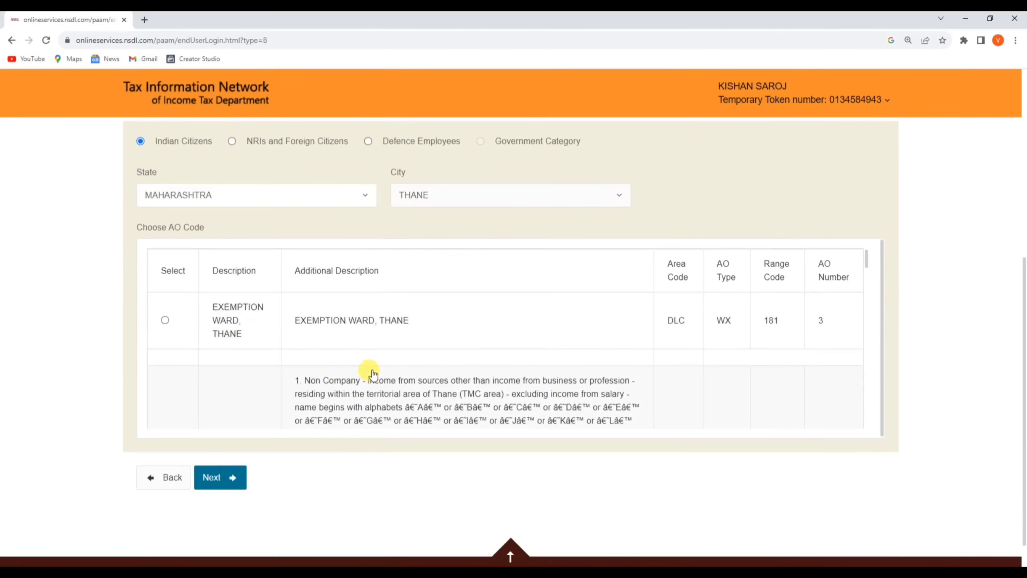
scroll(249, 308, down, 2)
scroll(250, 323, down, 8)
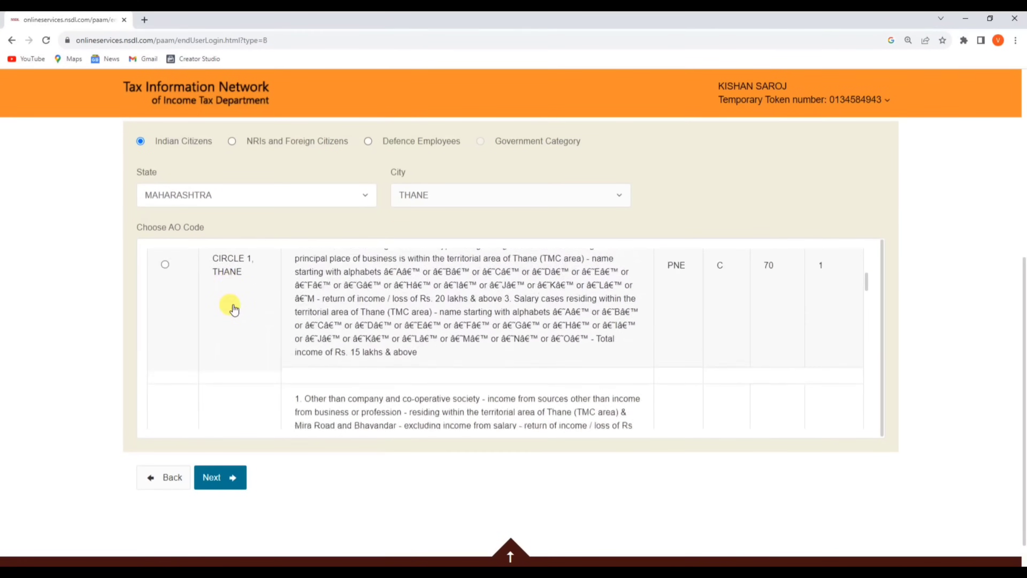
scroll(236, 306, down, 6)
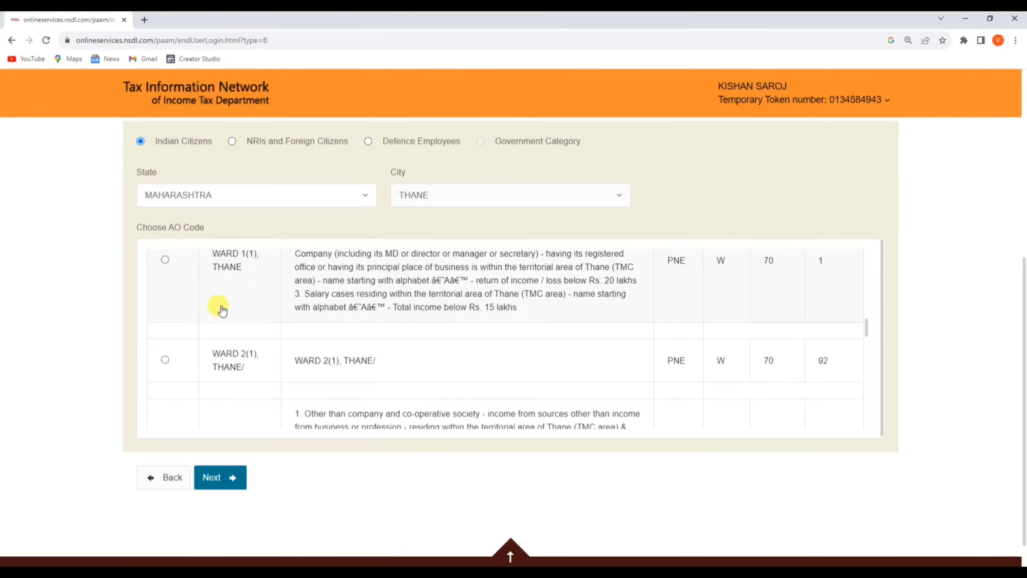
scroll(227, 315, down, 6)
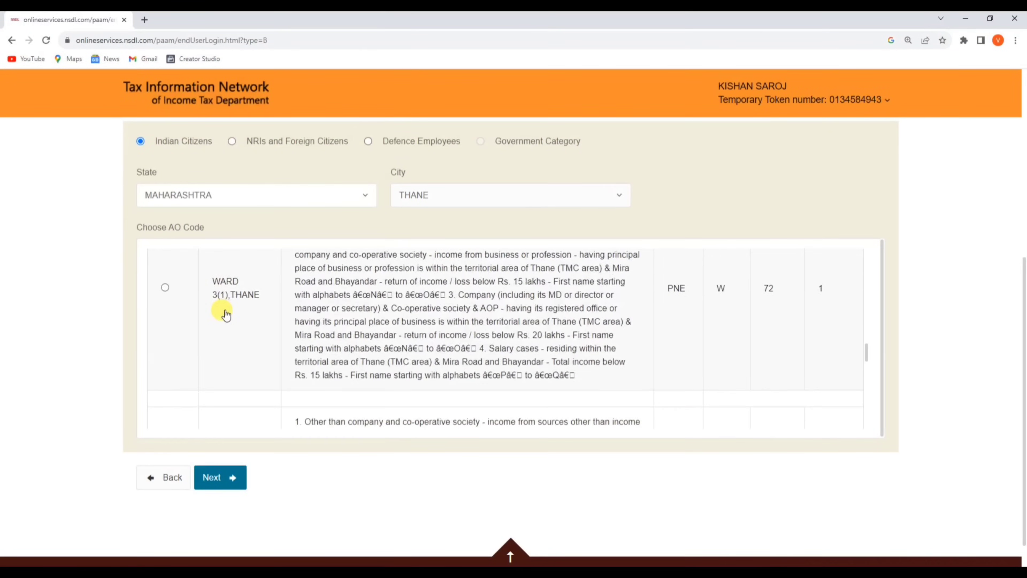
scroll(226, 314, down, 6)
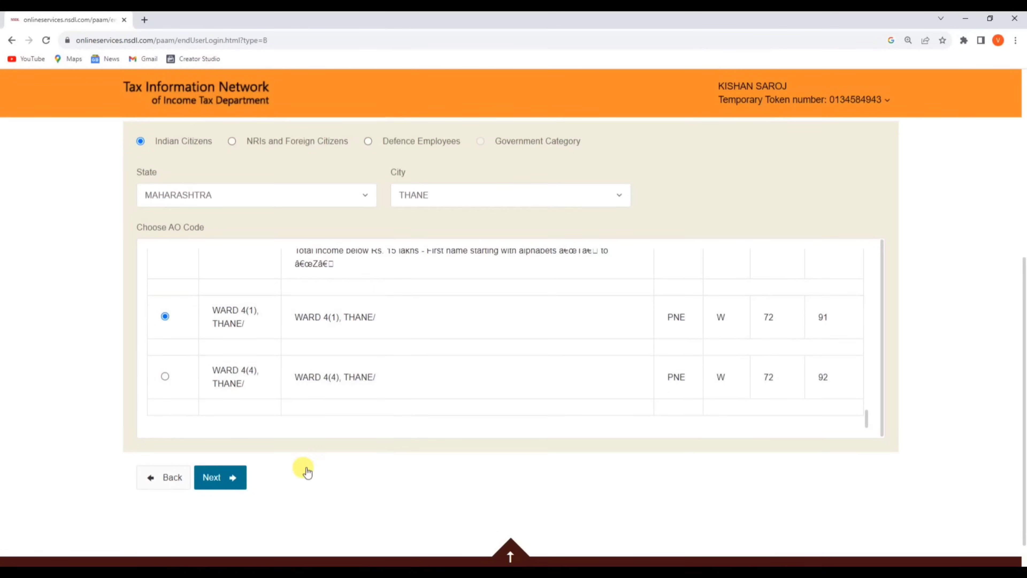
scroll(299, 465, up, 5)
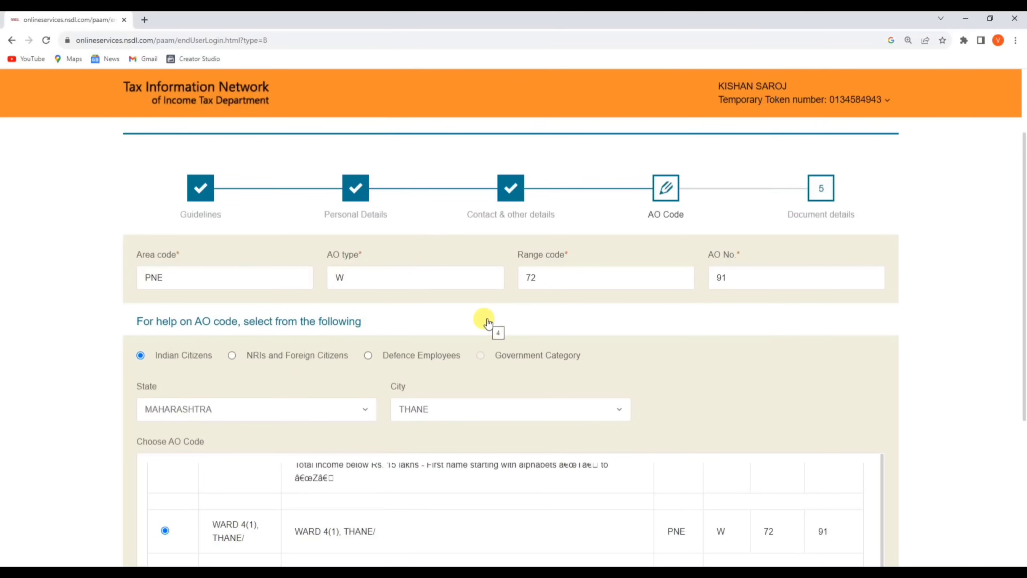
scroll(445, 300, down, 4)
scroll(279, 342, up, 2)
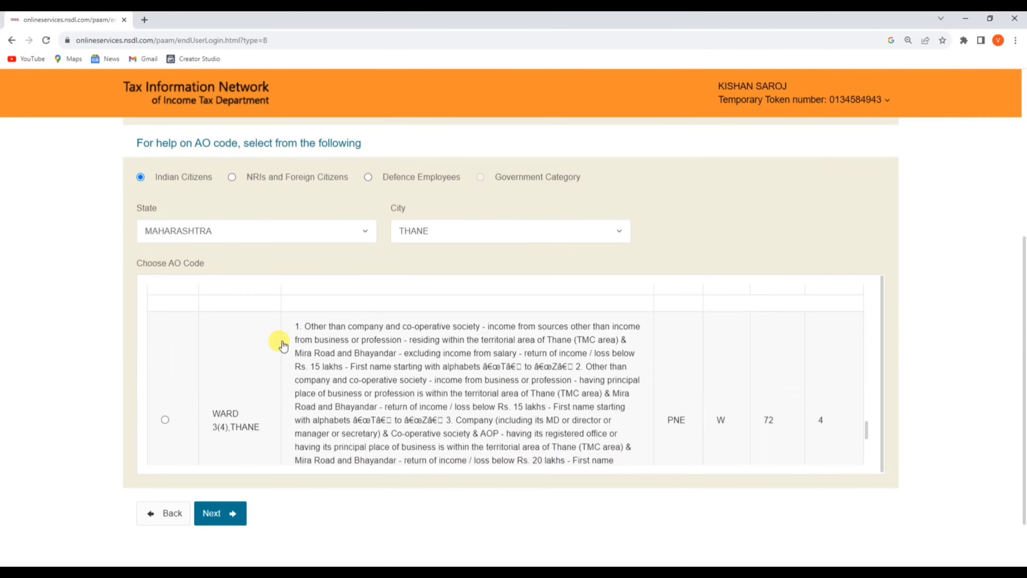
scroll(283, 346, up, 3)
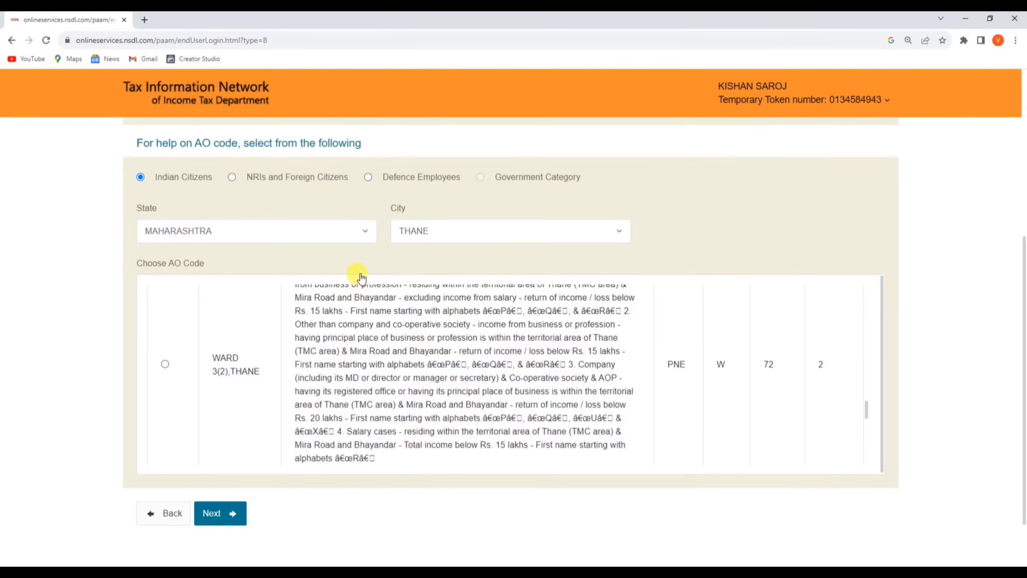
scroll(404, 267, up, 4)
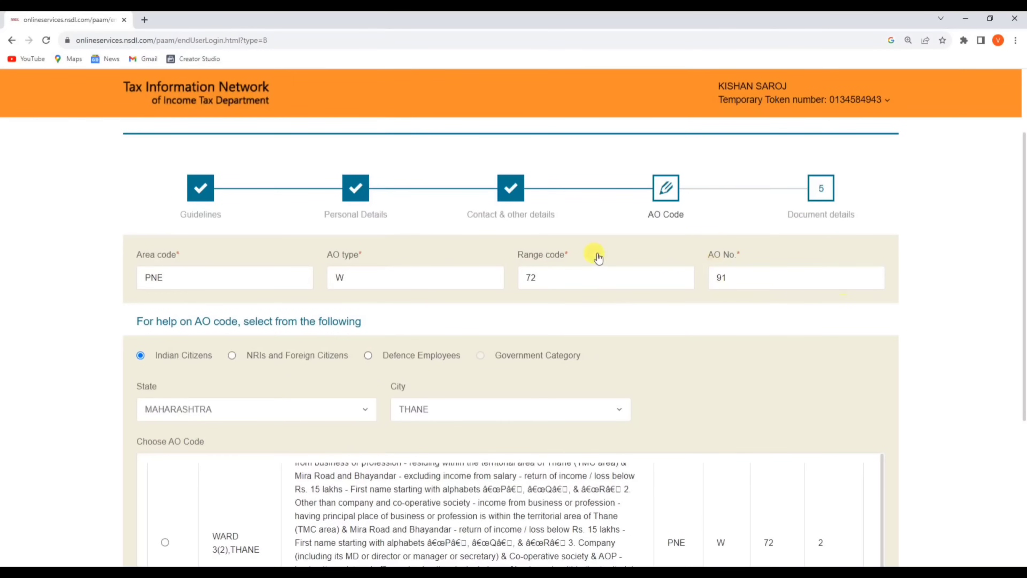
scroll(275, 298, down, 5)
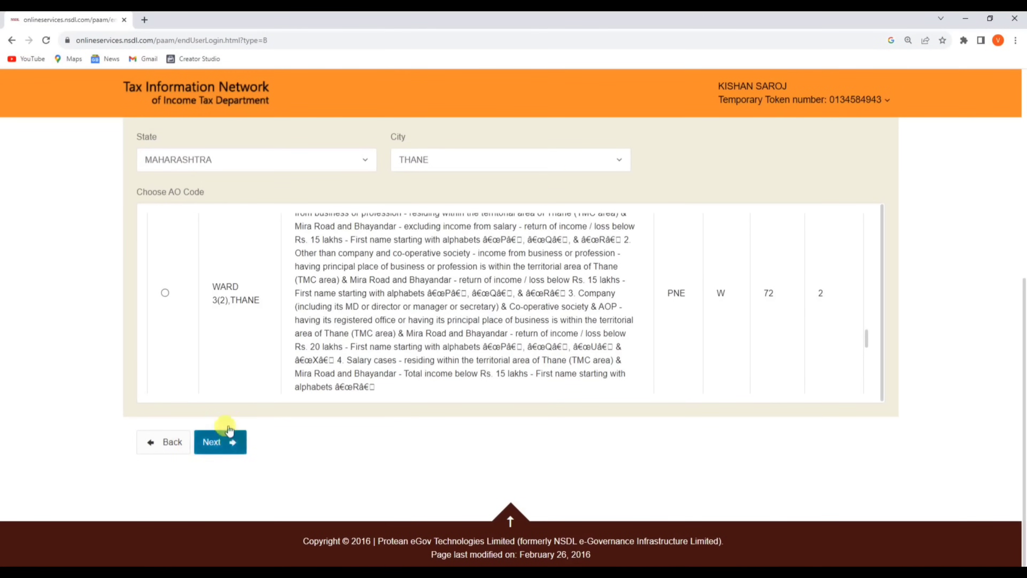
click(215, 448)
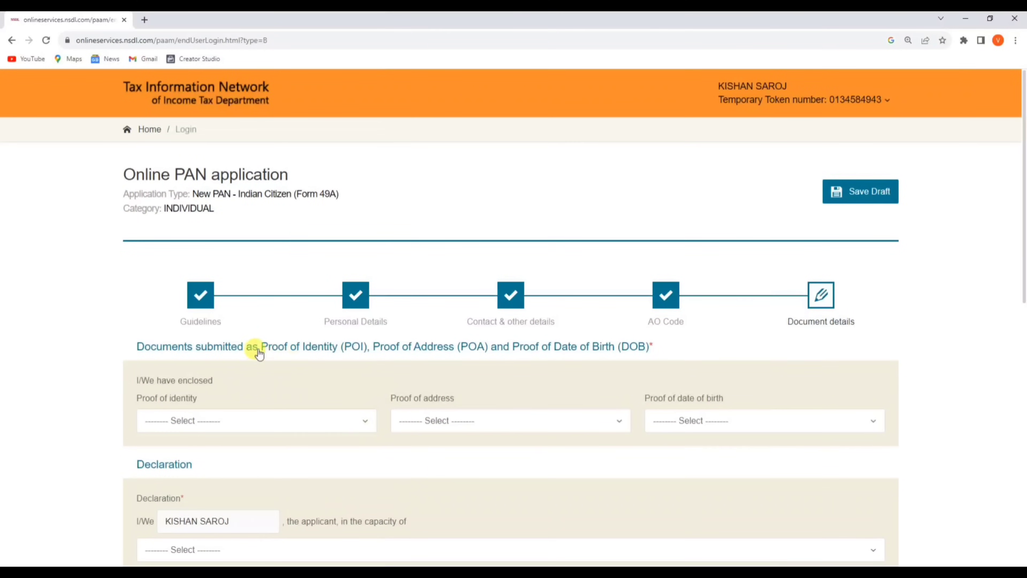
Choose AADHAAR Card as the proof of identity
drag(139, 354, 242, 347)
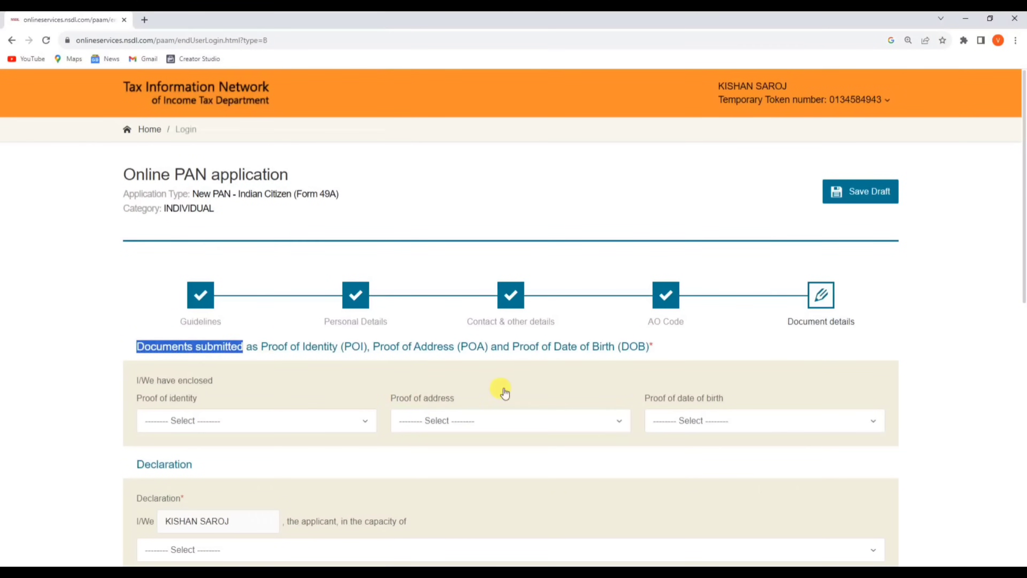
click(341, 461)
drag(134, 400, 202, 398)
click(202, 399)
click(186, 428)
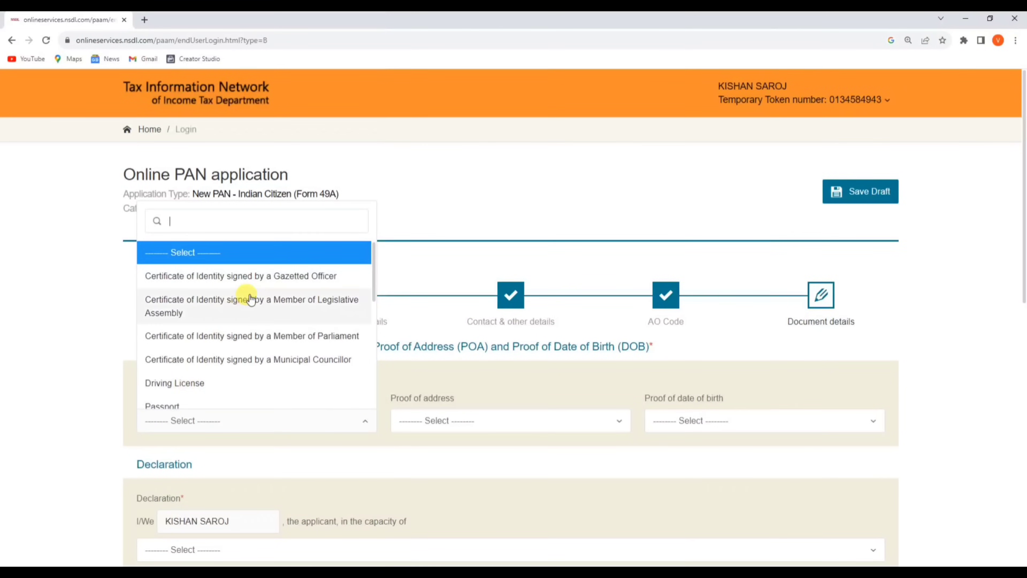
scroll(249, 299, down, 3)
scroll(251, 299, down, 10)
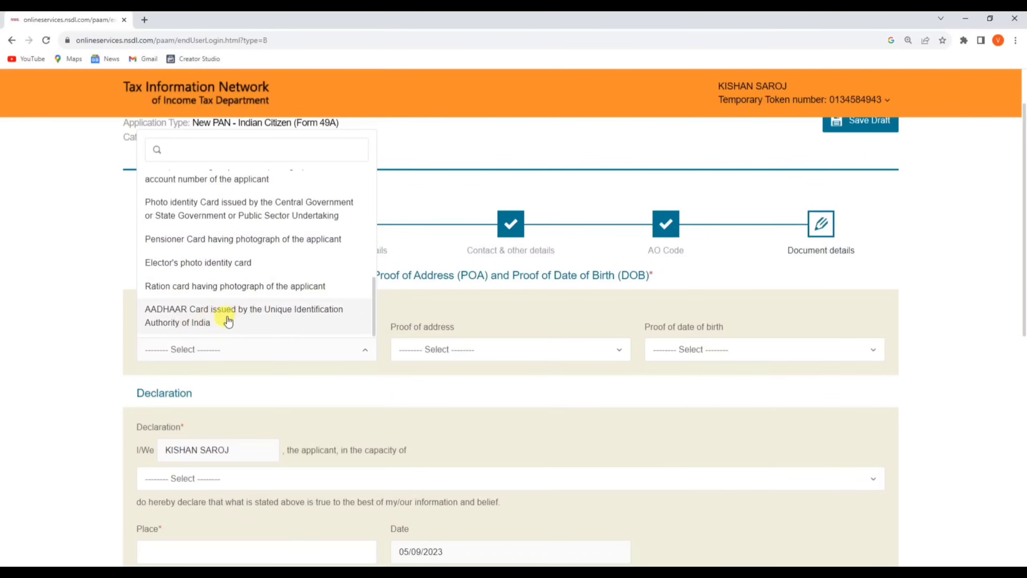
click(225, 321)
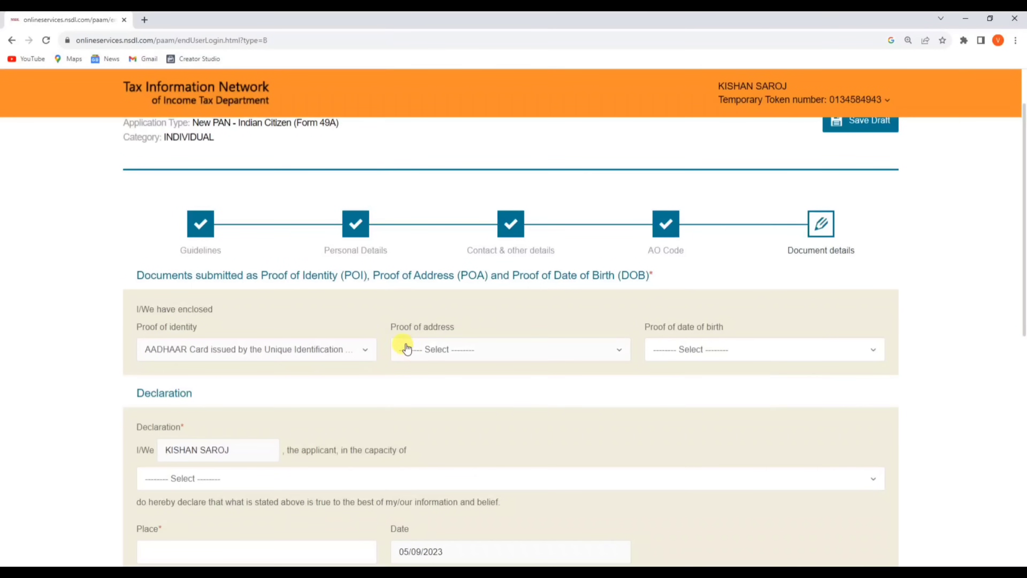
Choose AADHAAR Card as proof of address and as proof of date of birth
drag(390, 331, 452, 325)
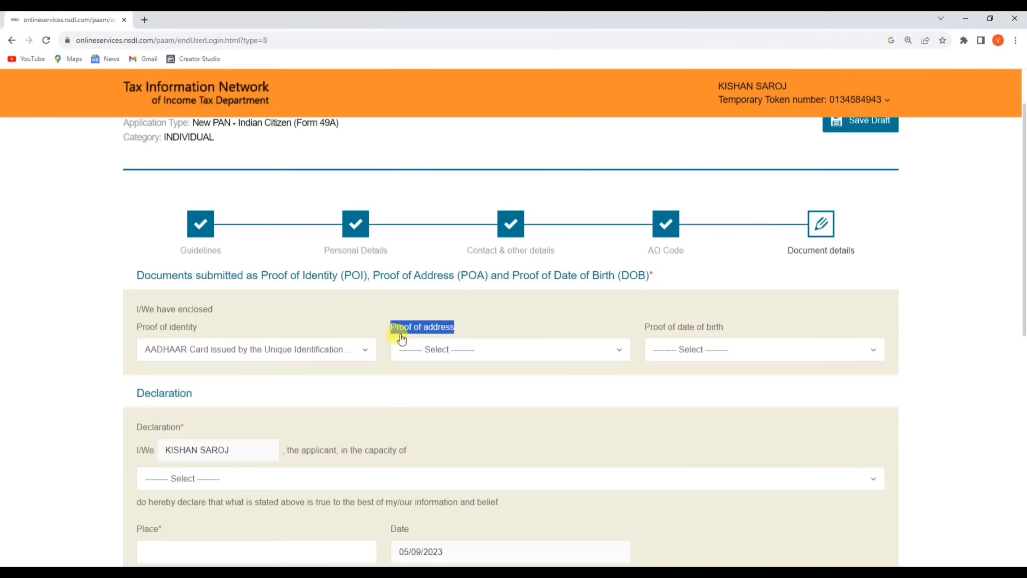
click(443, 351)
scroll(449, 305, down, 3)
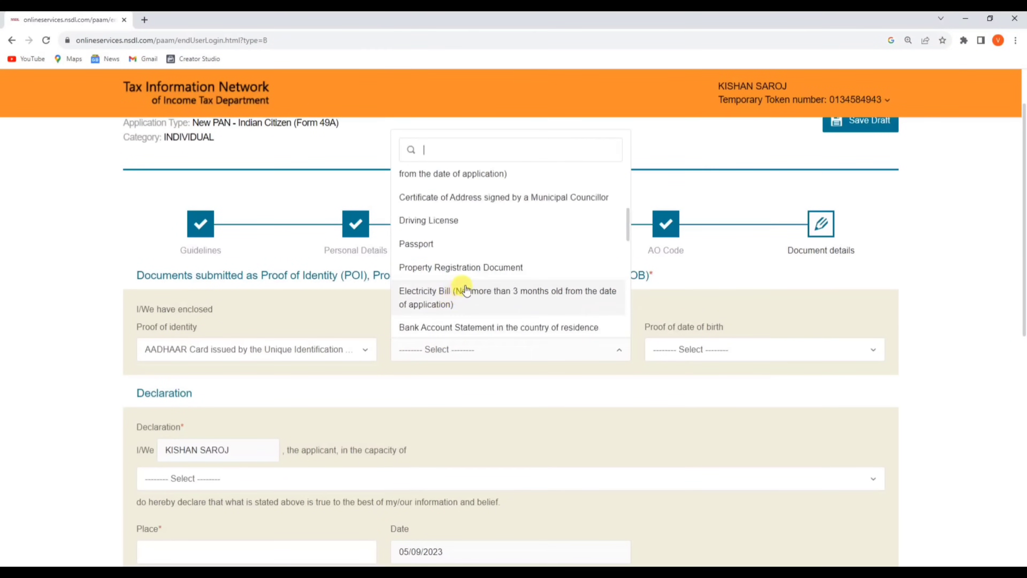
scroll(465, 290, down, 6)
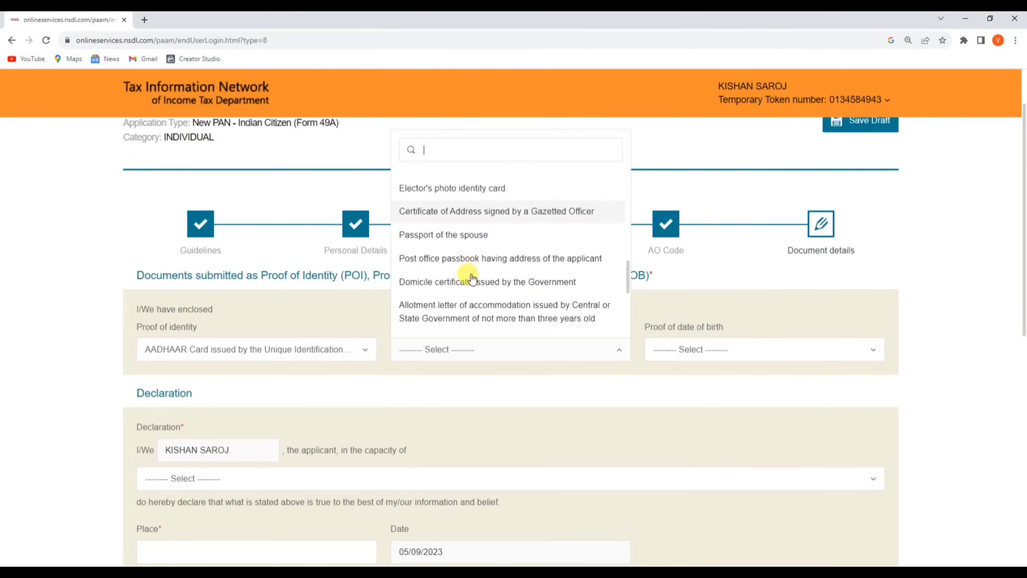
scroll(472, 280, down, 3)
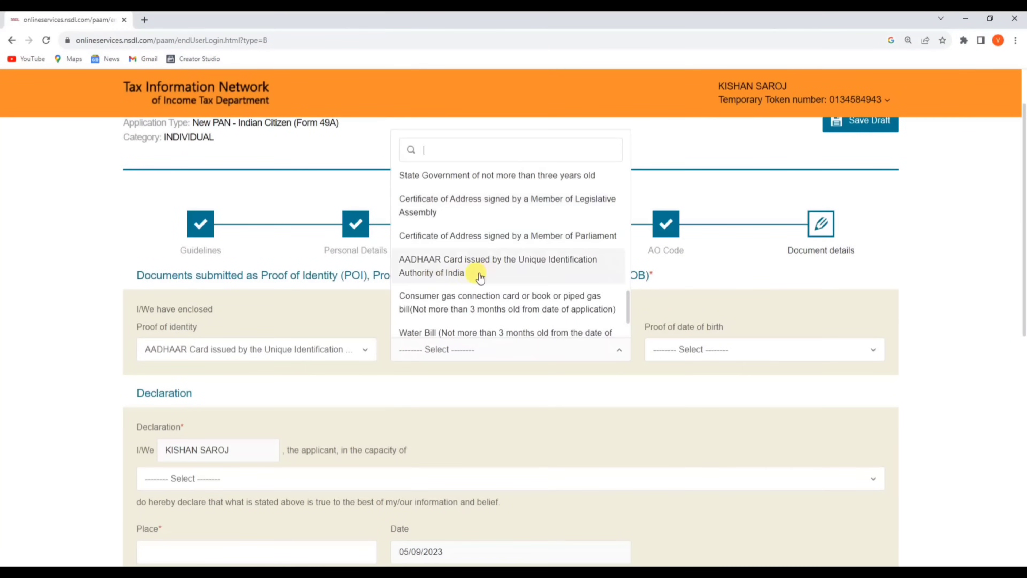
click(480, 278)
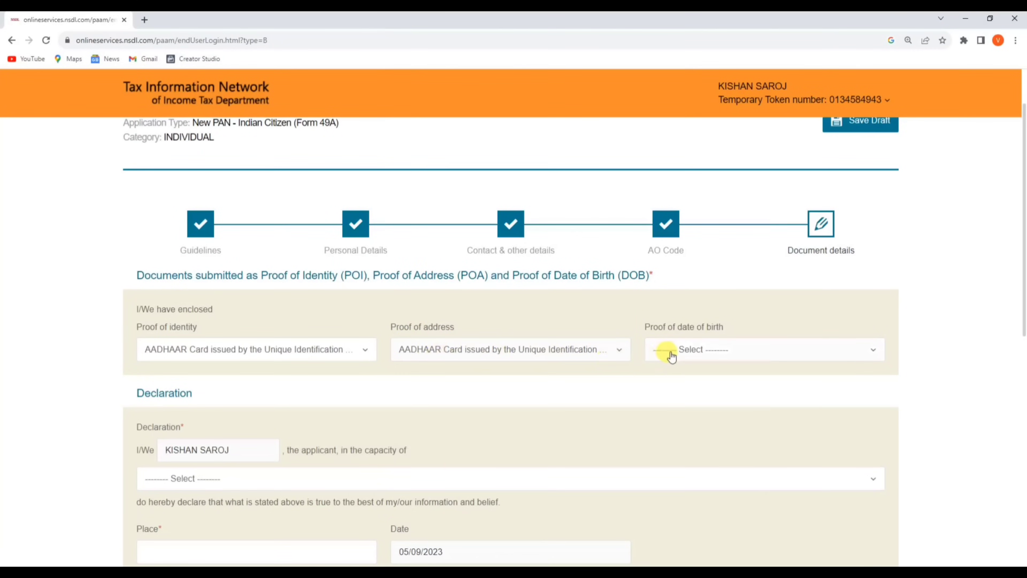
click(696, 351)
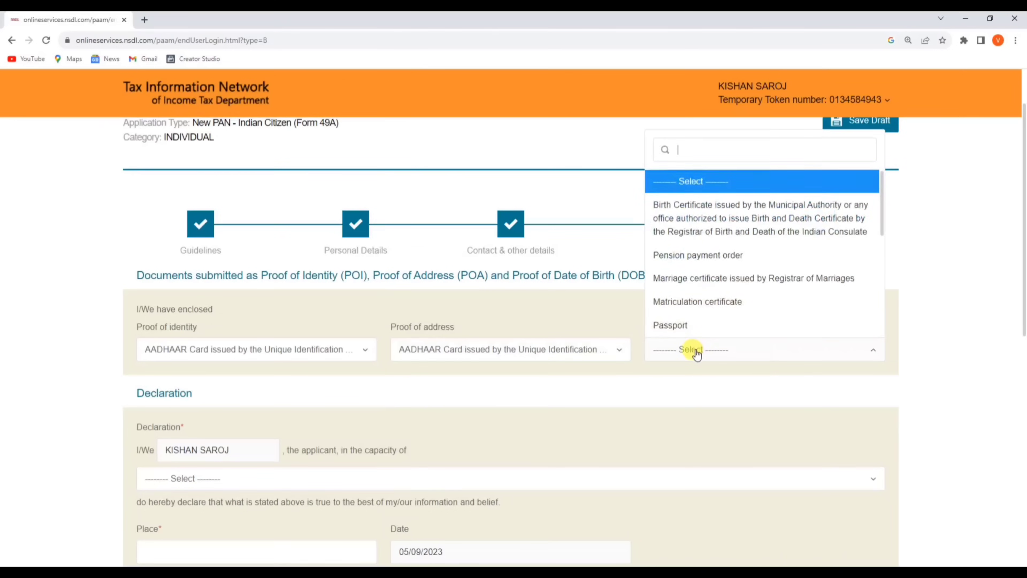
scroll(712, 276, down, 5)
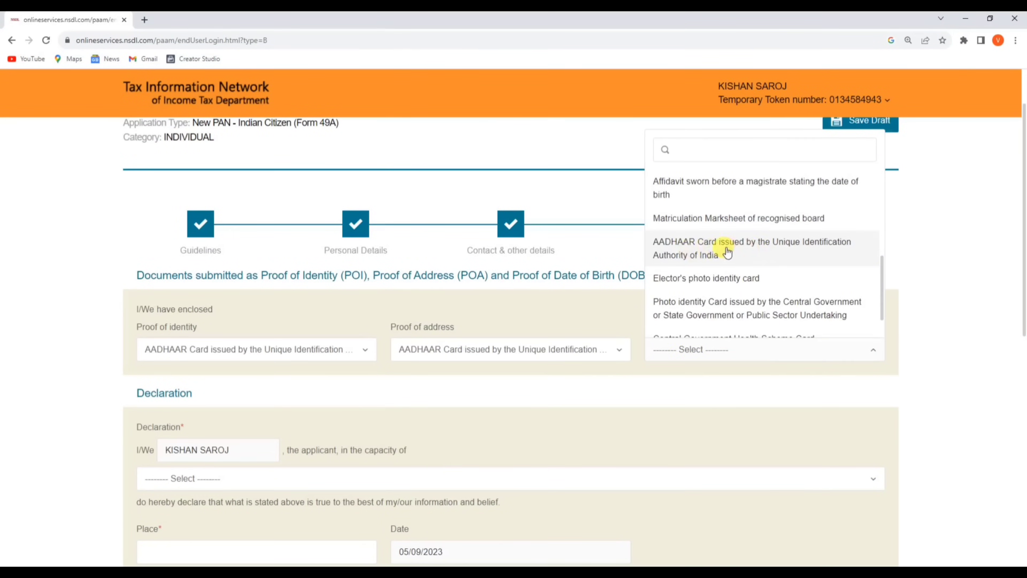
click(727, 253)
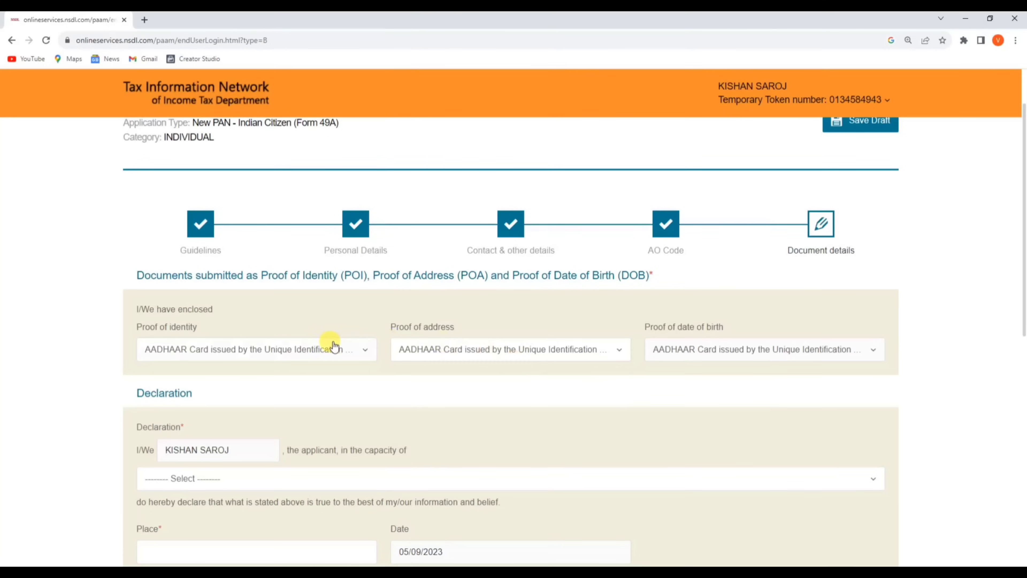
Set the declaration capacity to Himself/Herself
scroll(323, 344, down, 2)
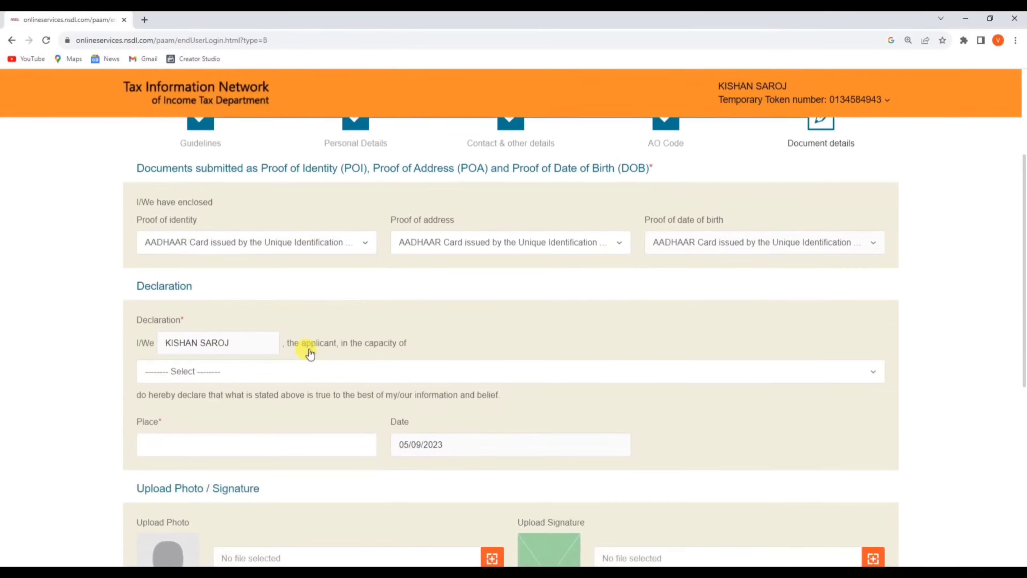
click(182, 372)
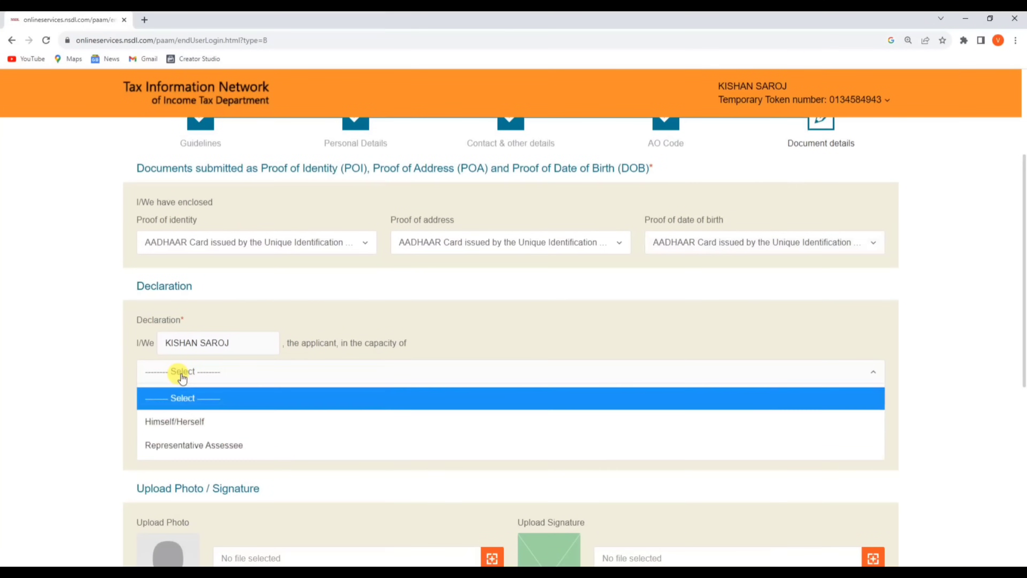
click(182, 425)
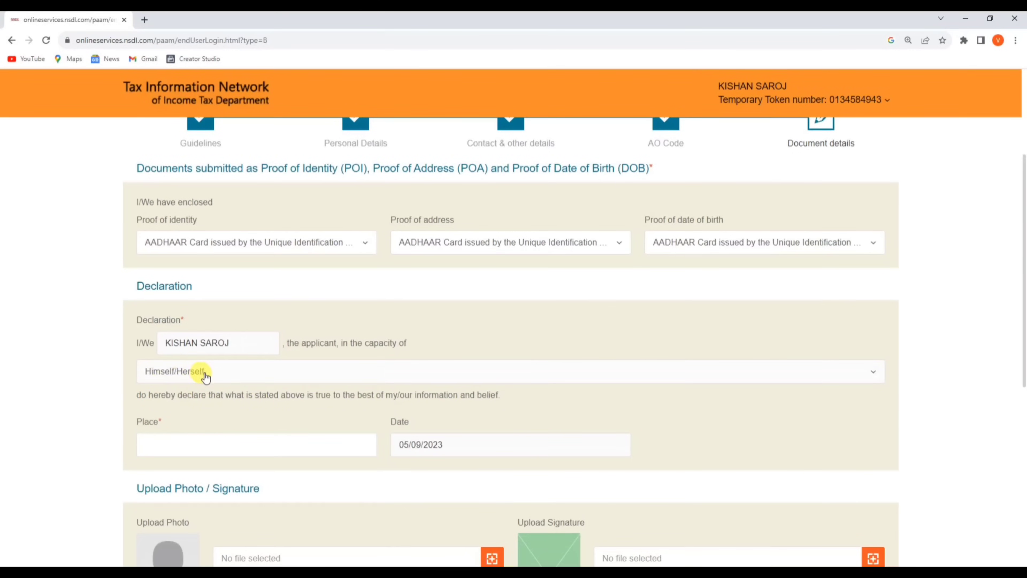
click(173, 444)
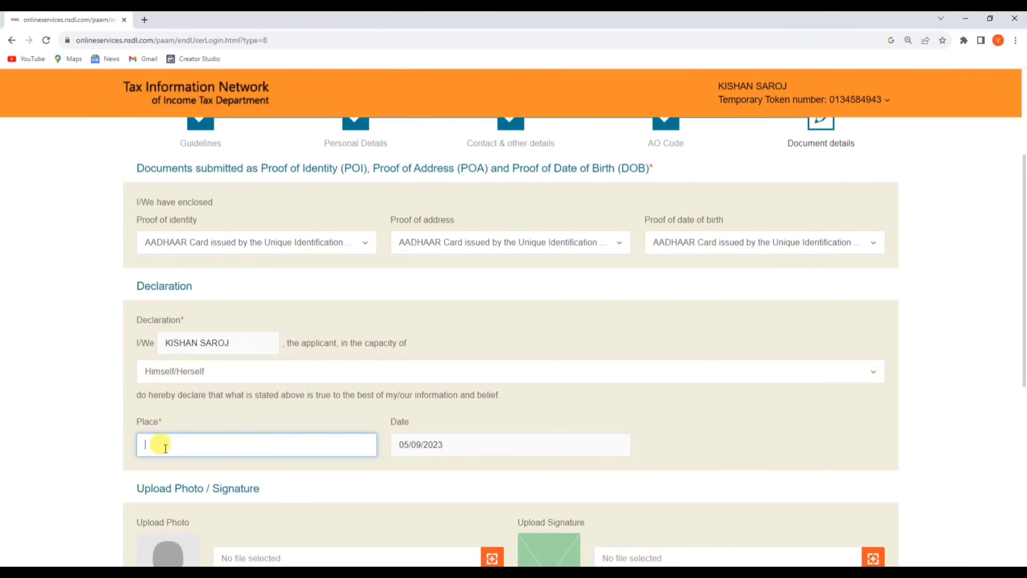
scroll(165, 448, down, 4)
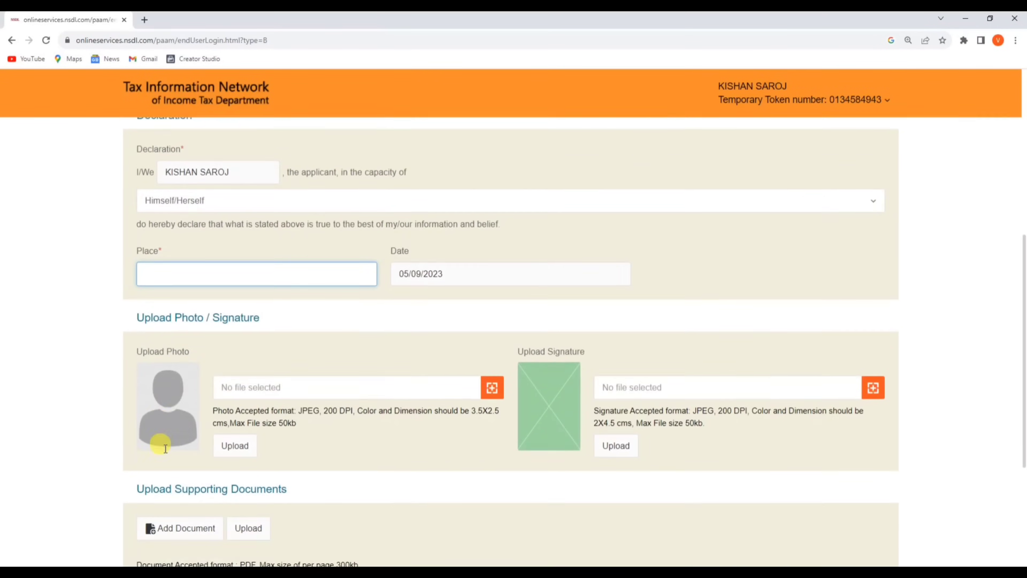
Attach and upload the applicant's photo within the maximum file size
drag(137, 310, 259, 322)
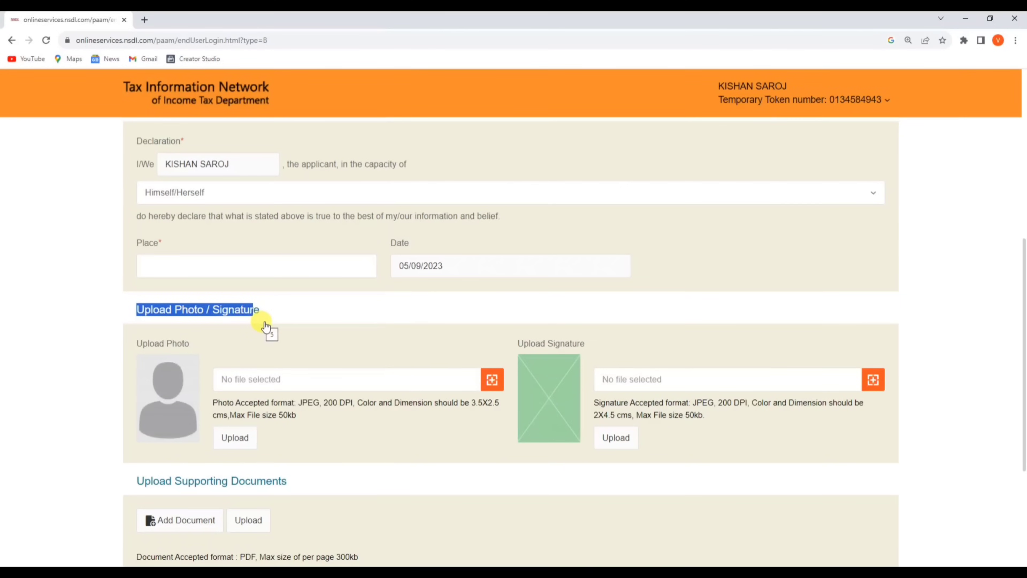
click(265, 326)
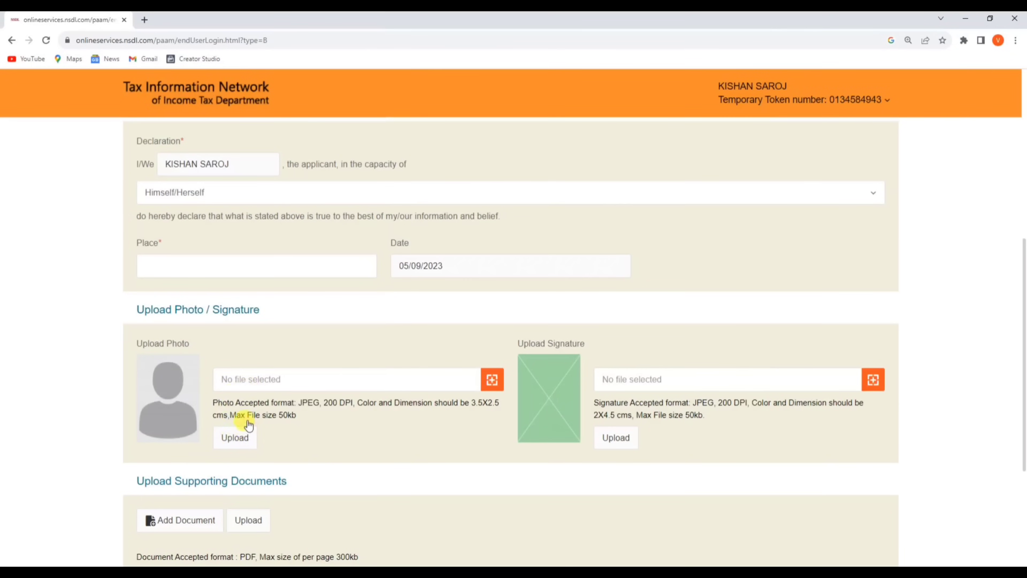
drag(270, 419, 302, 419)
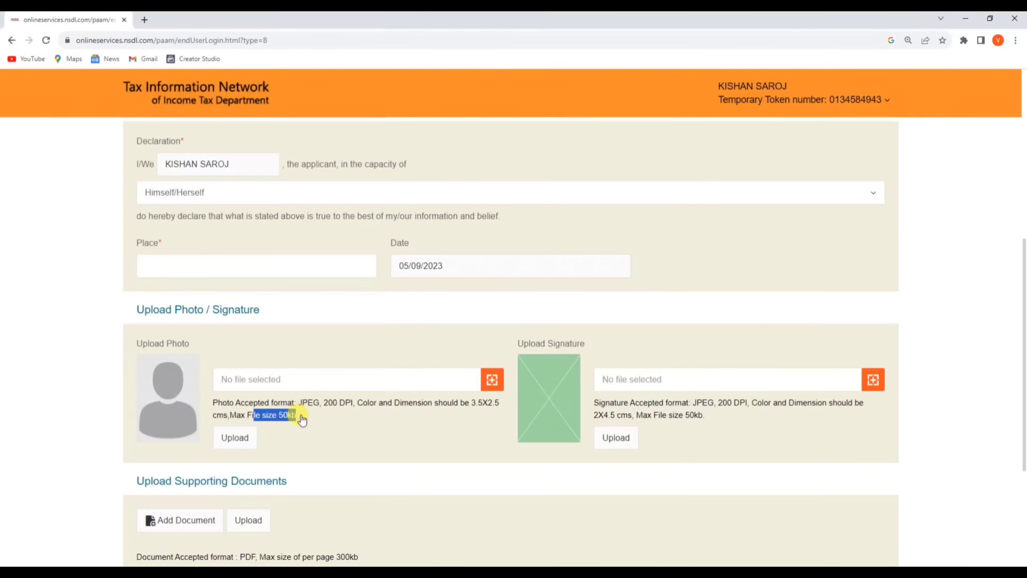
click(315, 420)
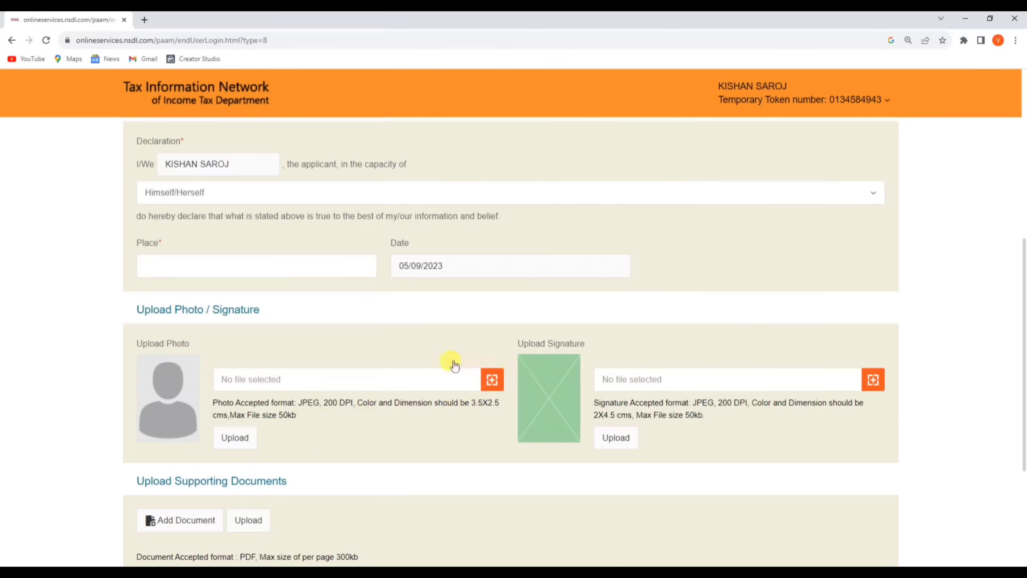
click(492, 379)
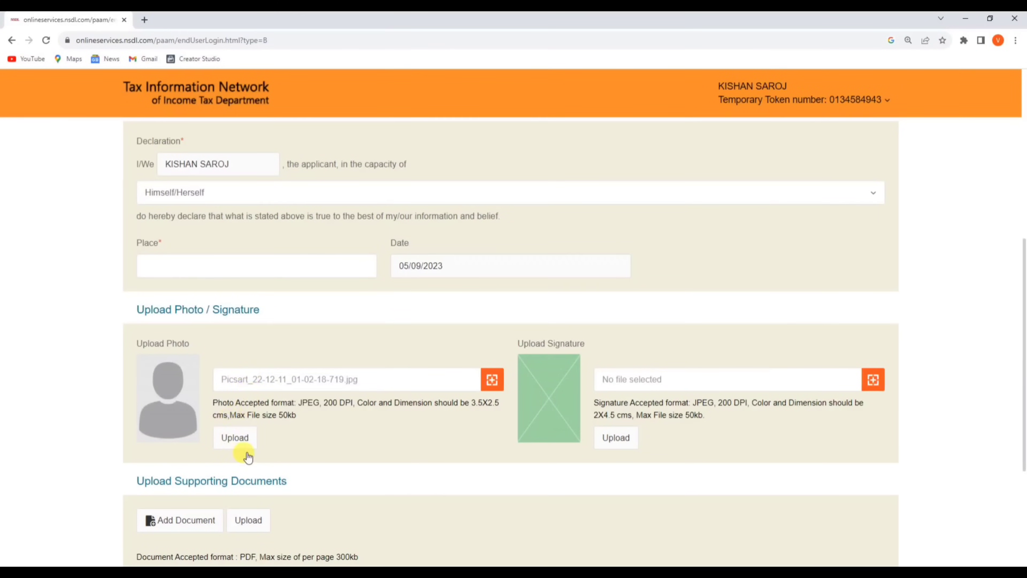
click(235, 439)
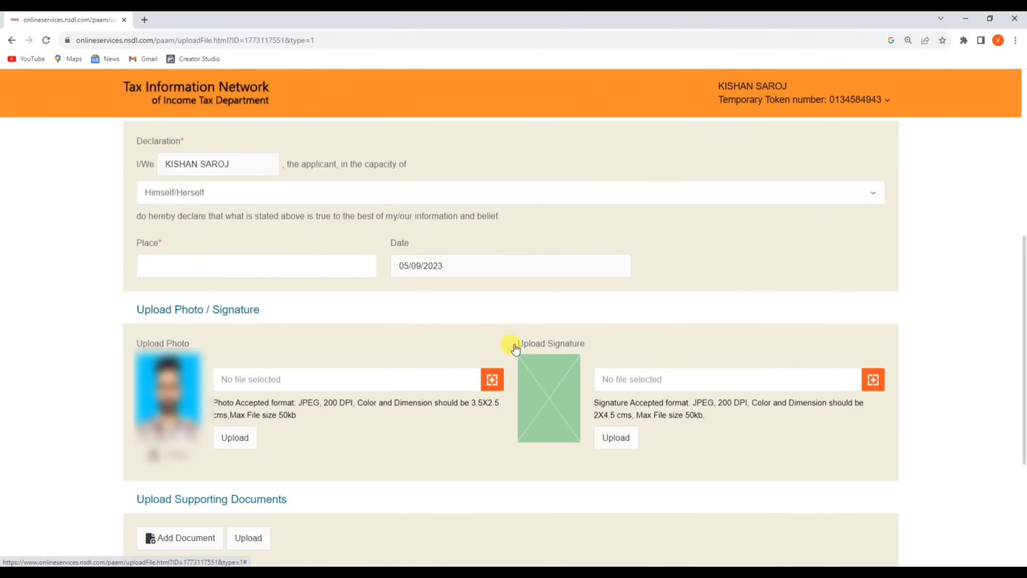
Attach and upload EXTRA.jpg as the applicant's signature
drag(518, 343, 594, 350)
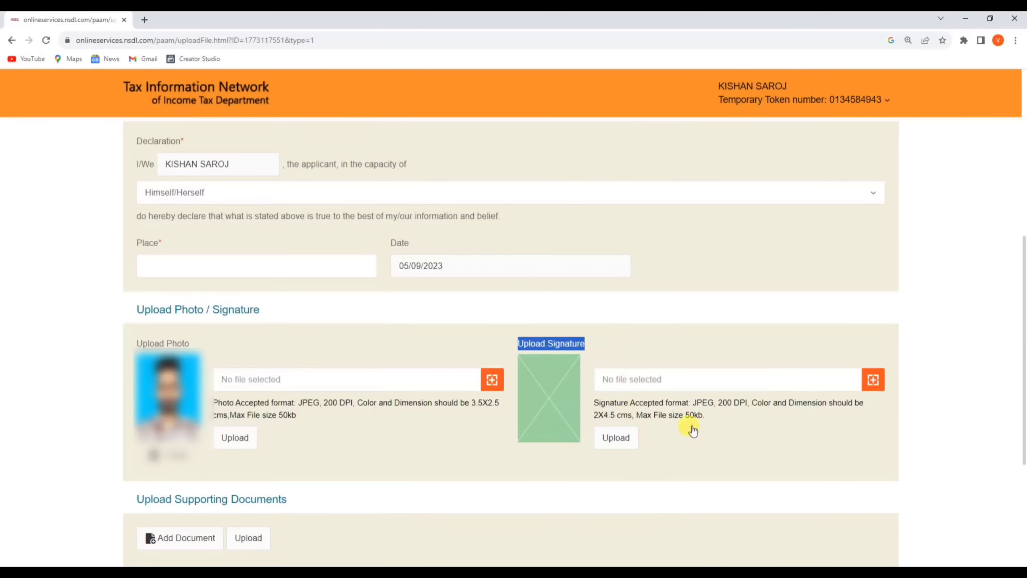
click(728, 421)
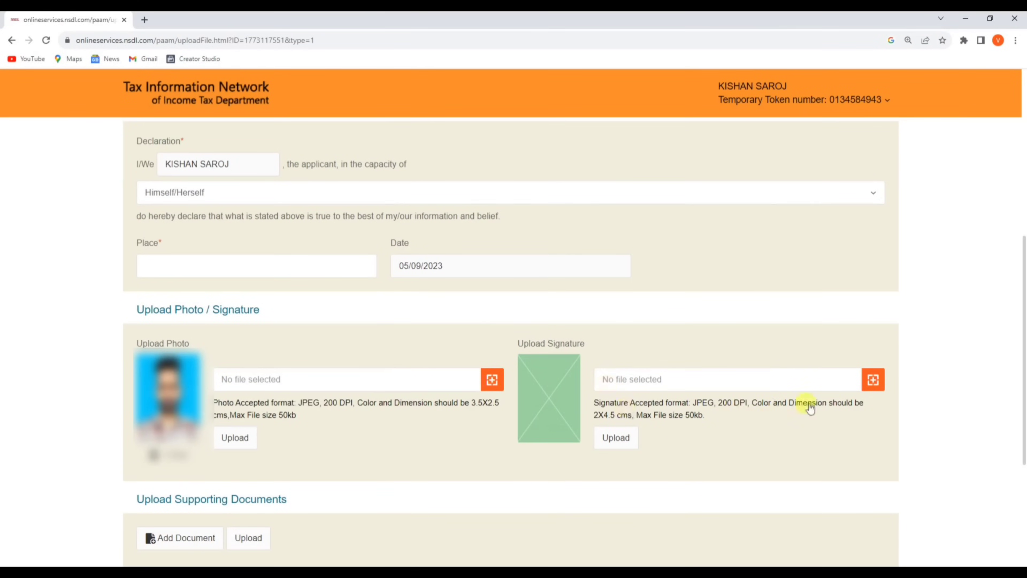
click(873, 381)
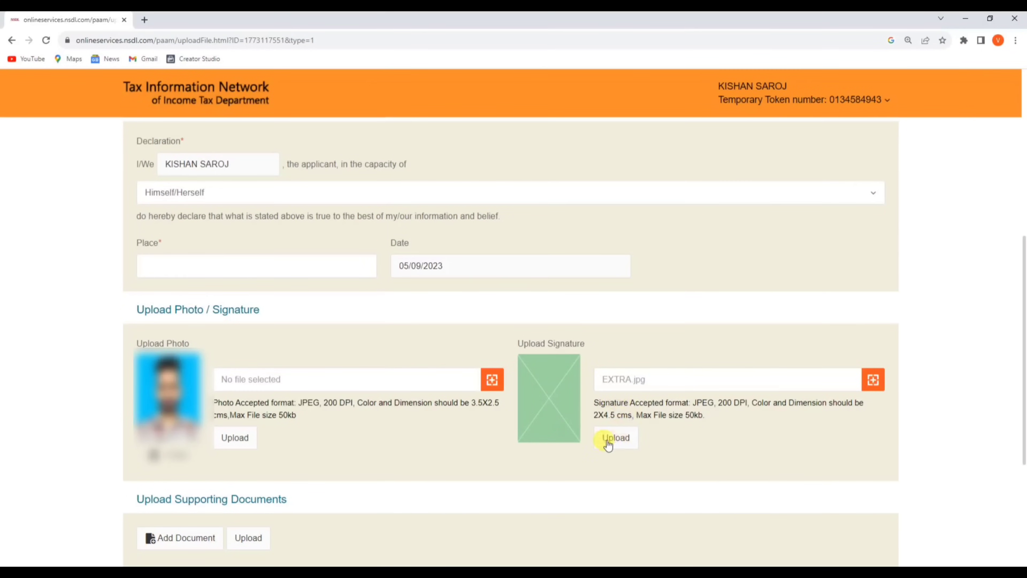
click(618, 439)
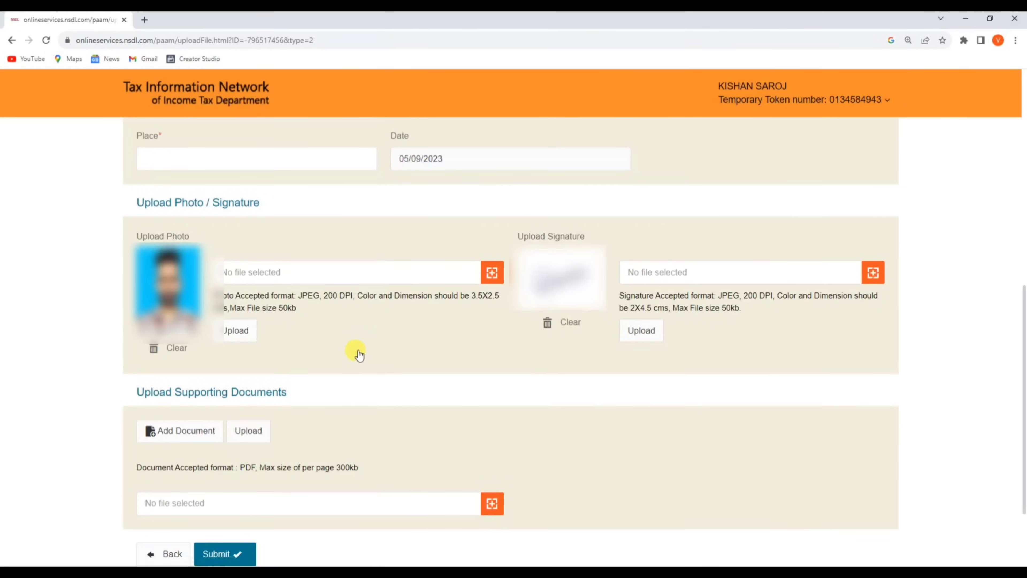
Upload the Aadhaar PDF under Supporting Documents, then submit the PAN form
scroll(361, 351, down, 3)
drag(136, 280, 235, 290)
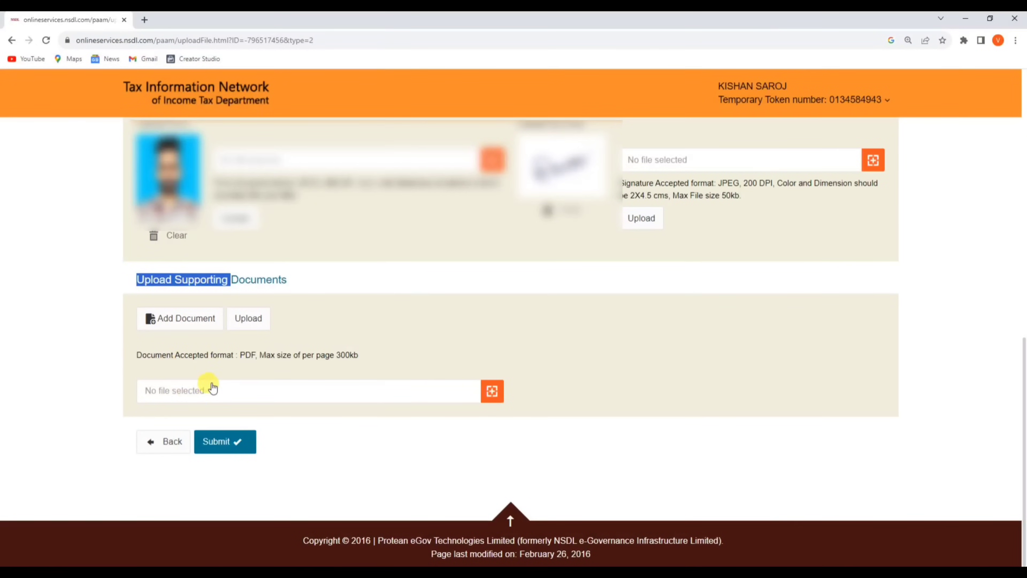
click(207, 371)
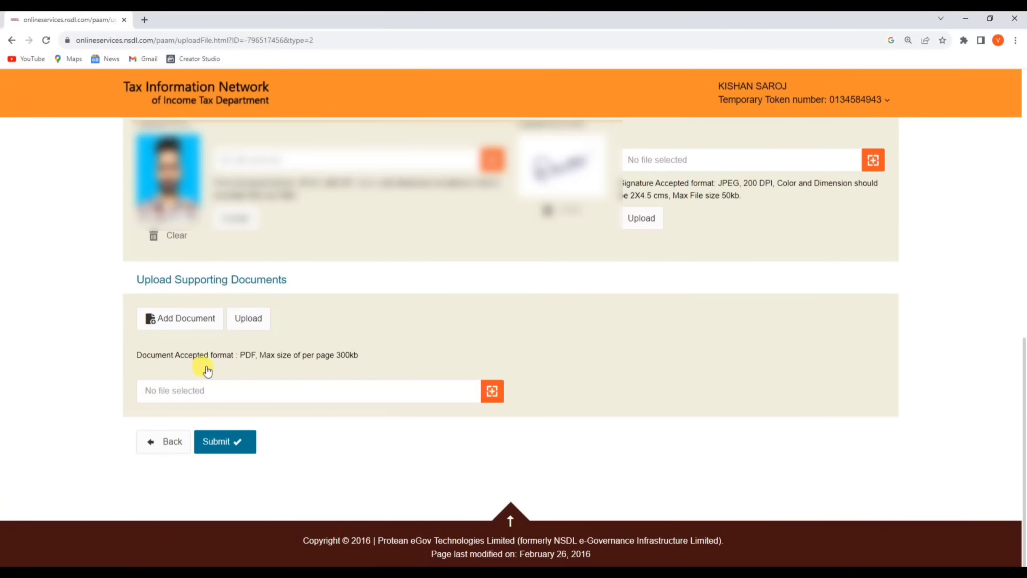
click(498, 390)
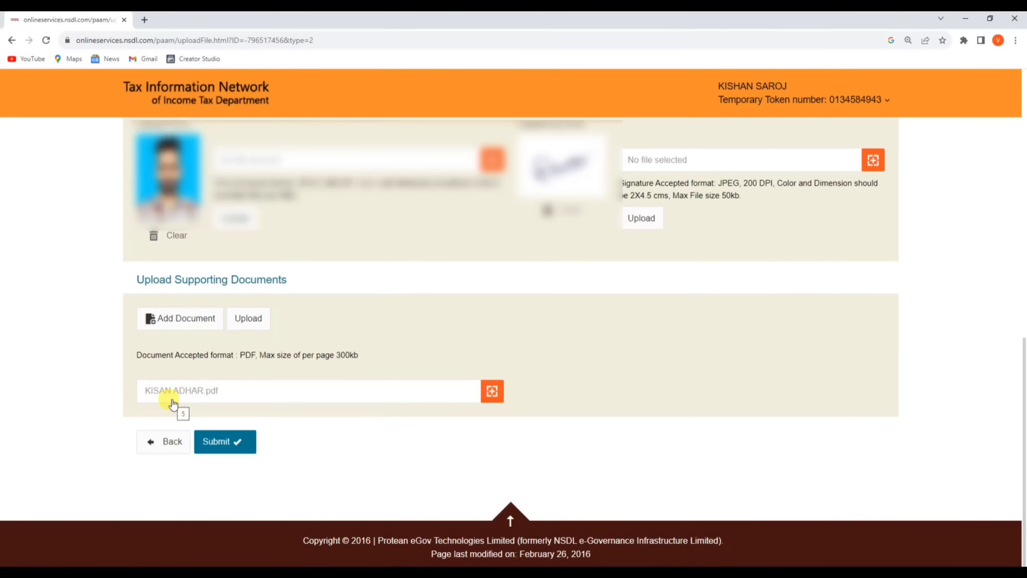
click(249, 319)
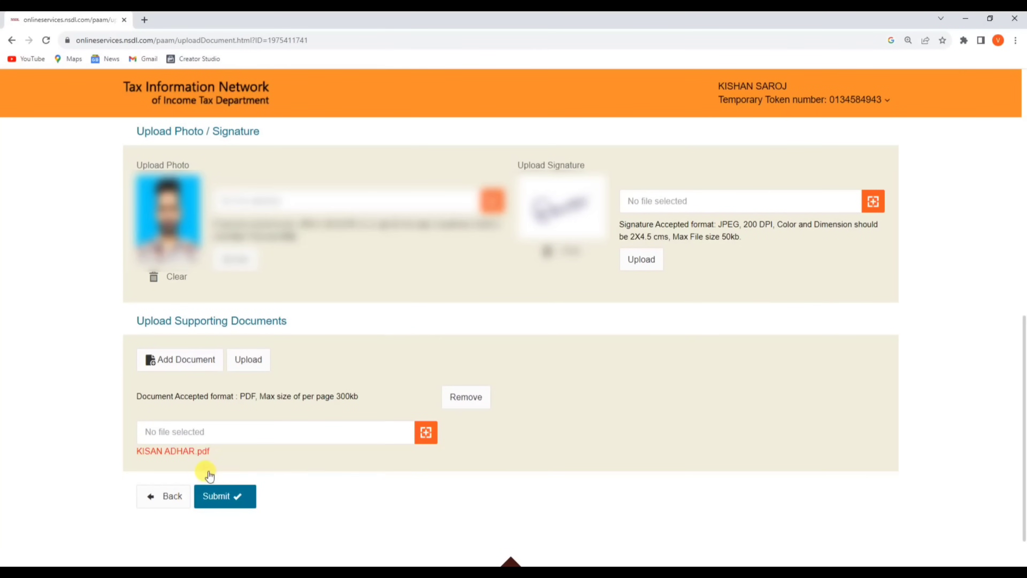
click(219, 492)
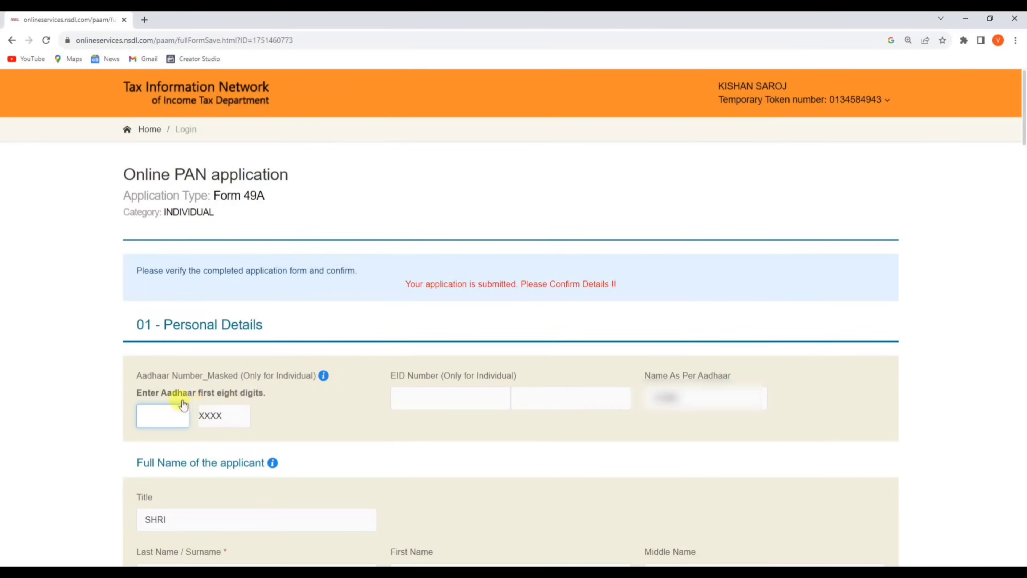
Enter the first eight Aadhaar digits, review the full form and proceed to payment
drag(138, 395, 267, 395)
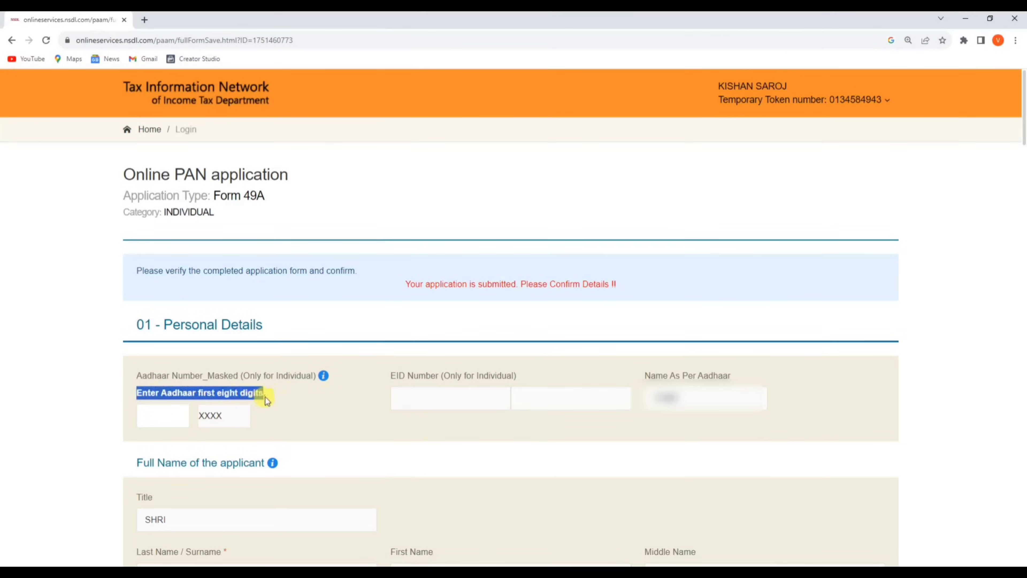
click(169, 415)
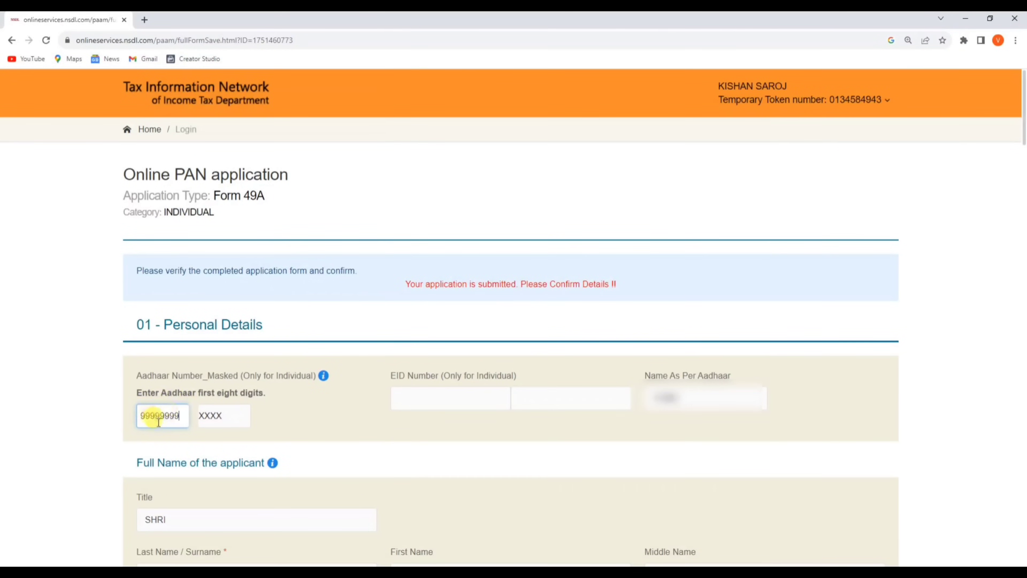
scroll(277, 421, down, 10)
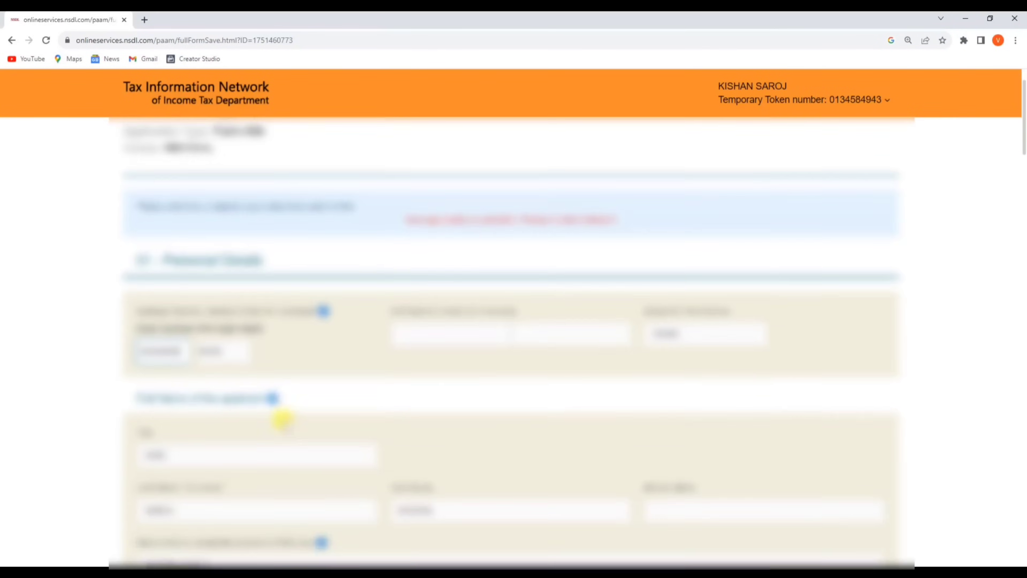
scroll(288, 410, down, 10)
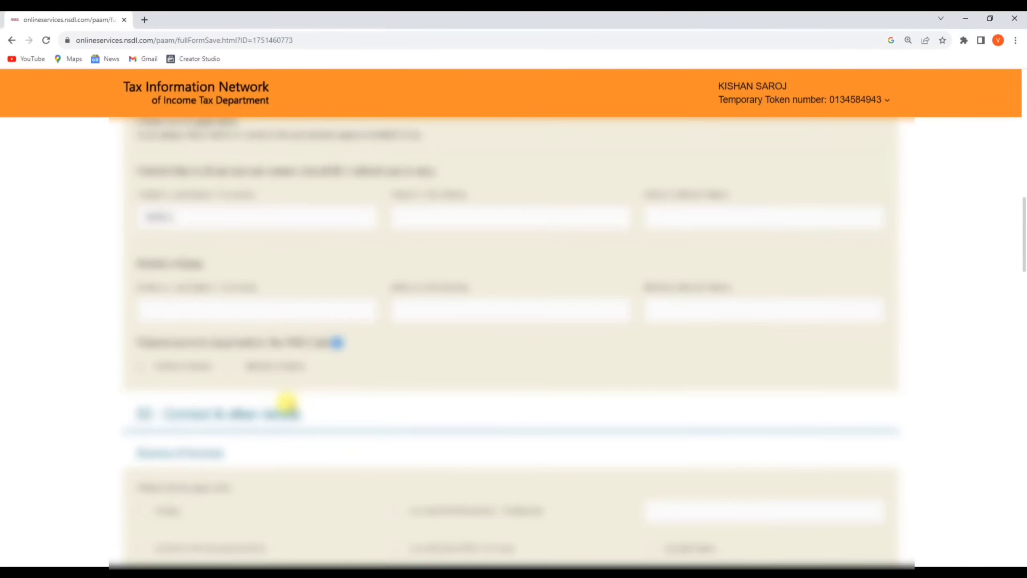
scroll(289, 381, down, 10)
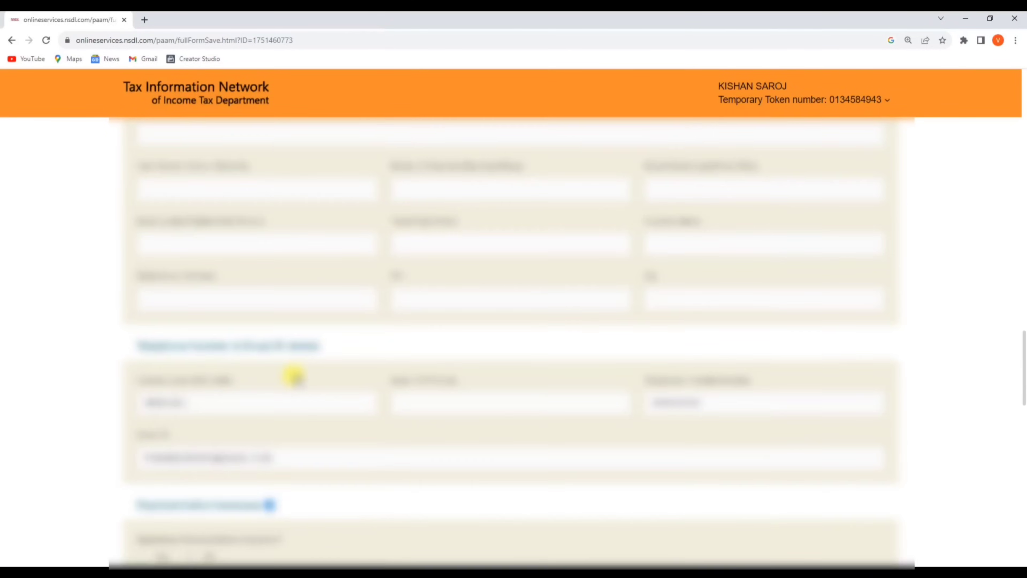
scroll(300, 368, down, 10)
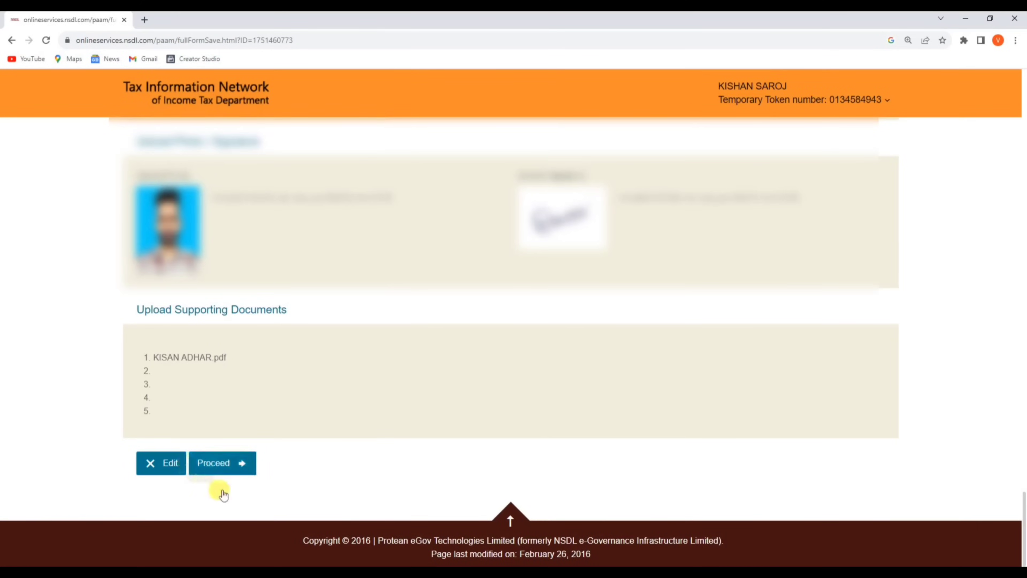
click(219, 464)
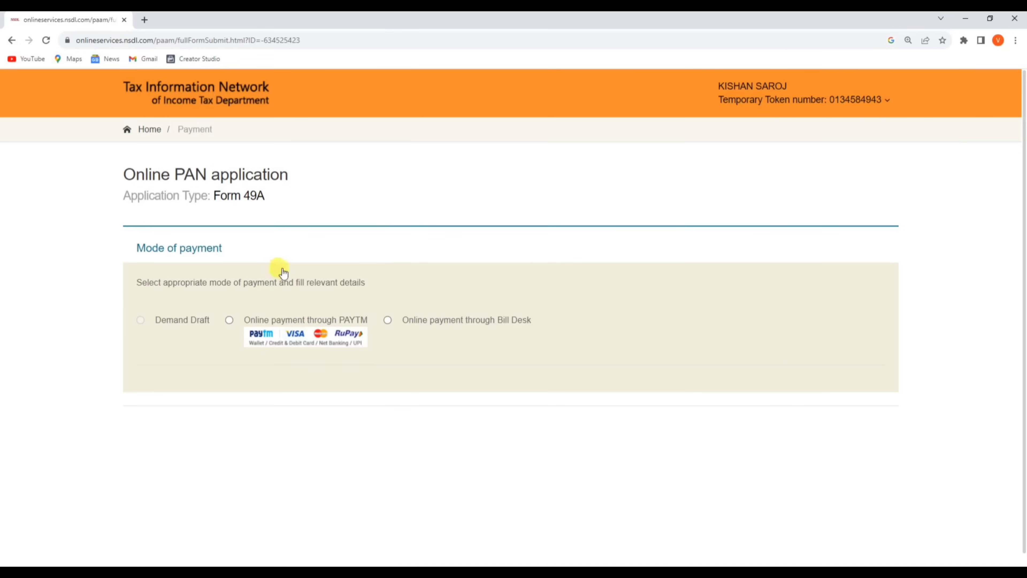
Pay the 106.90 fee through Bill Desk after accepting the terms of service
click(388, 320)
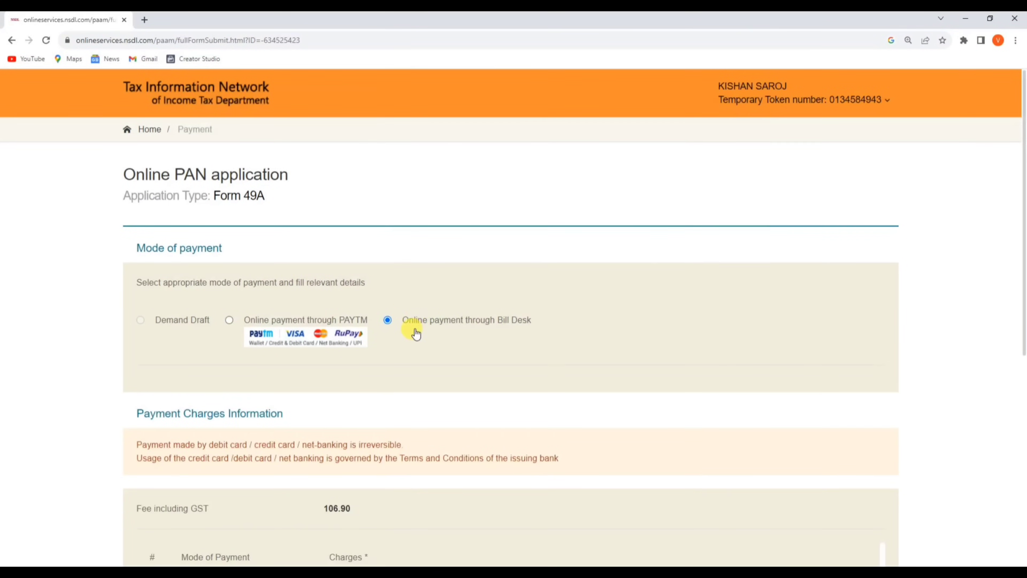
scroll(416, 334, down, 3)
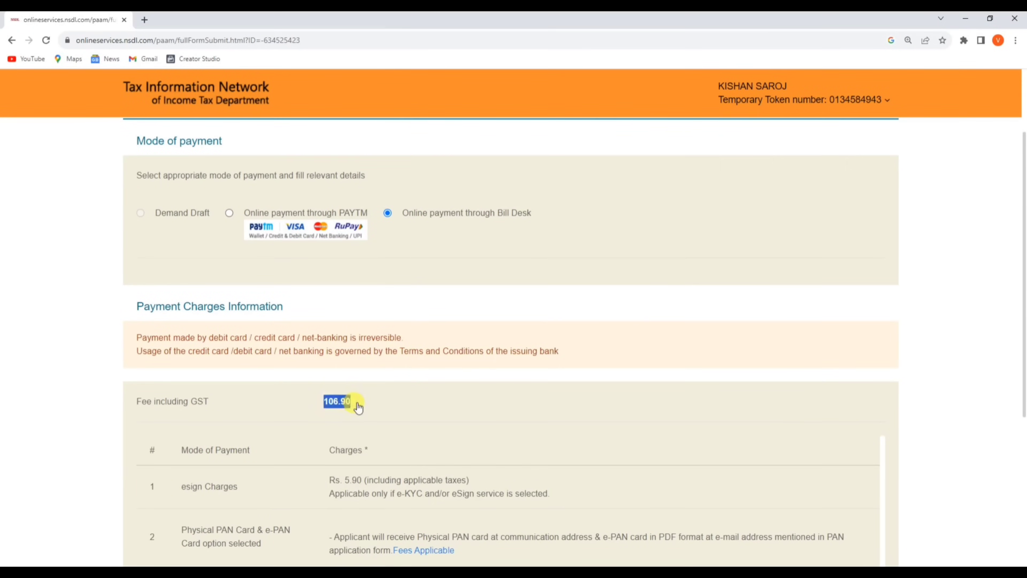
click(339, 422)
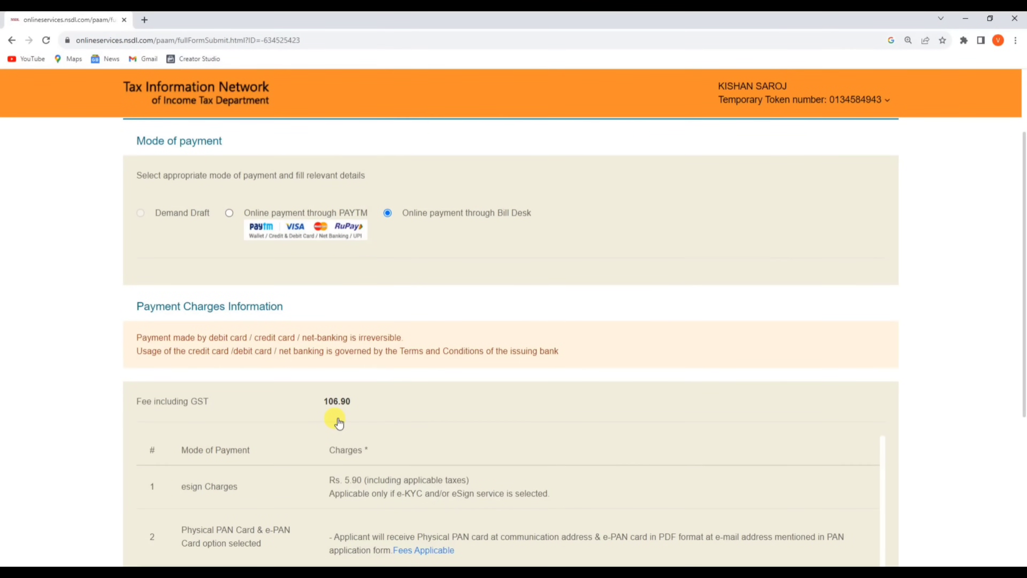
scroll(338, 420, down, 6)
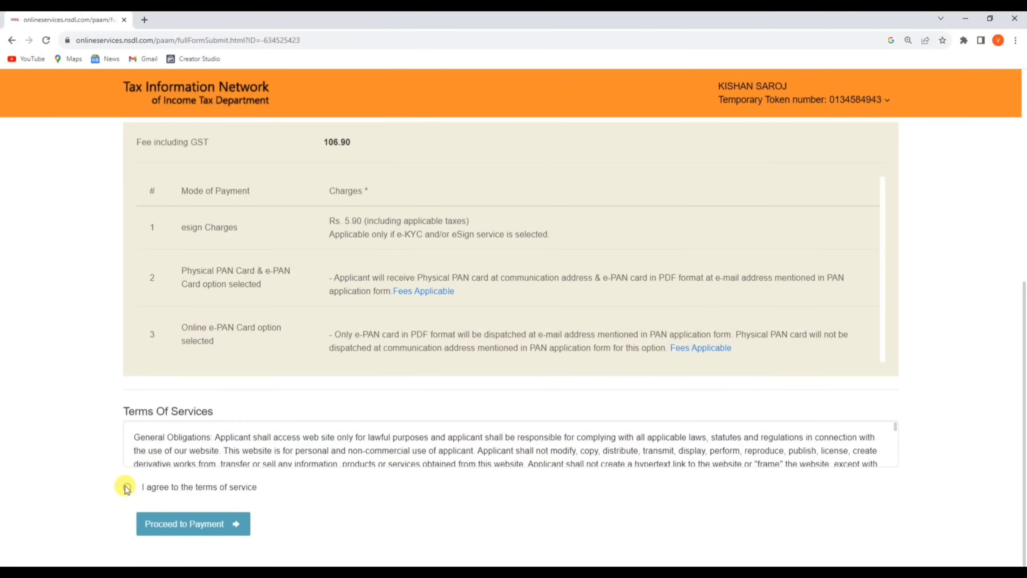
click(127, 487)
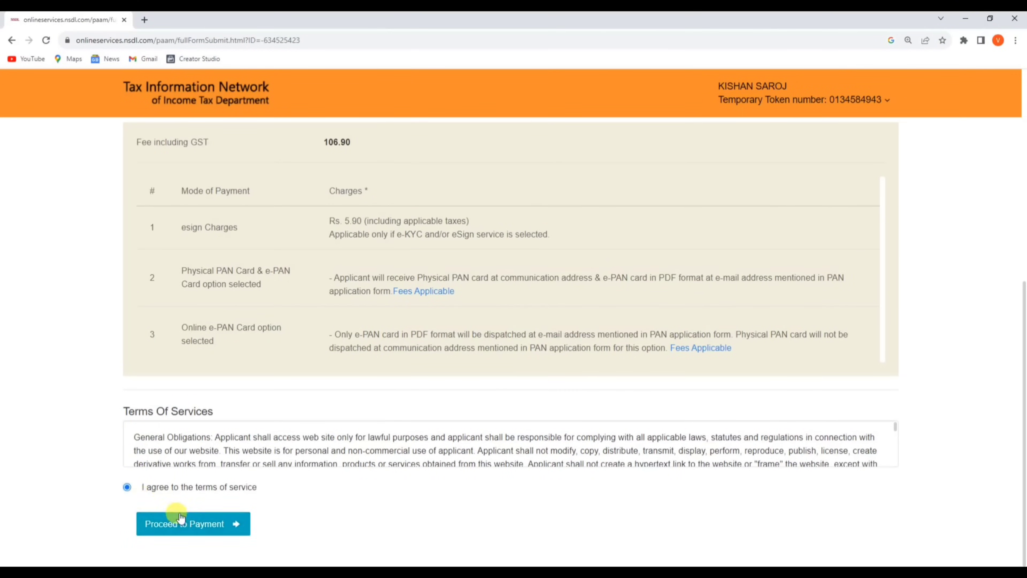
click(192, 526)
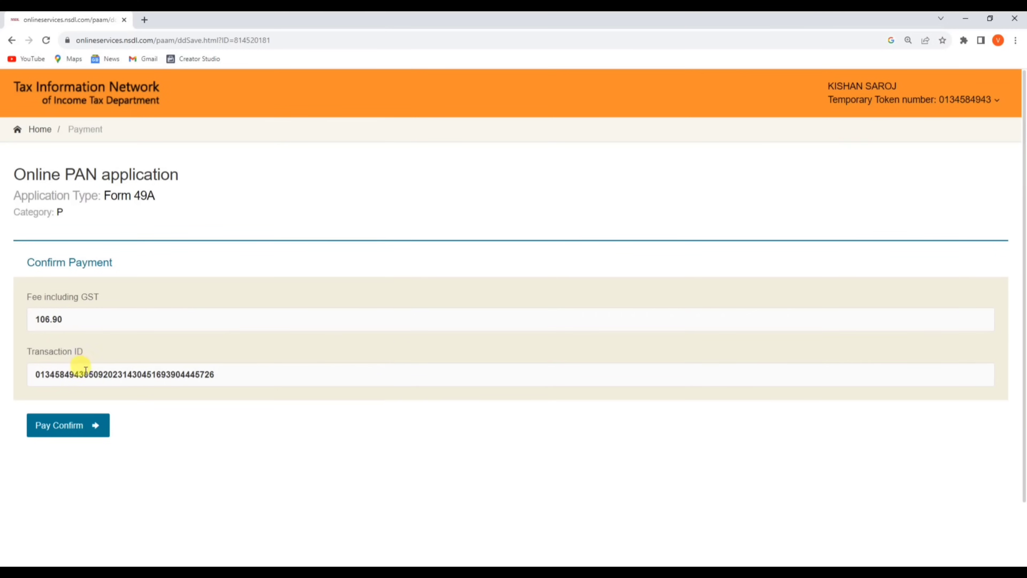
click(59, 429)
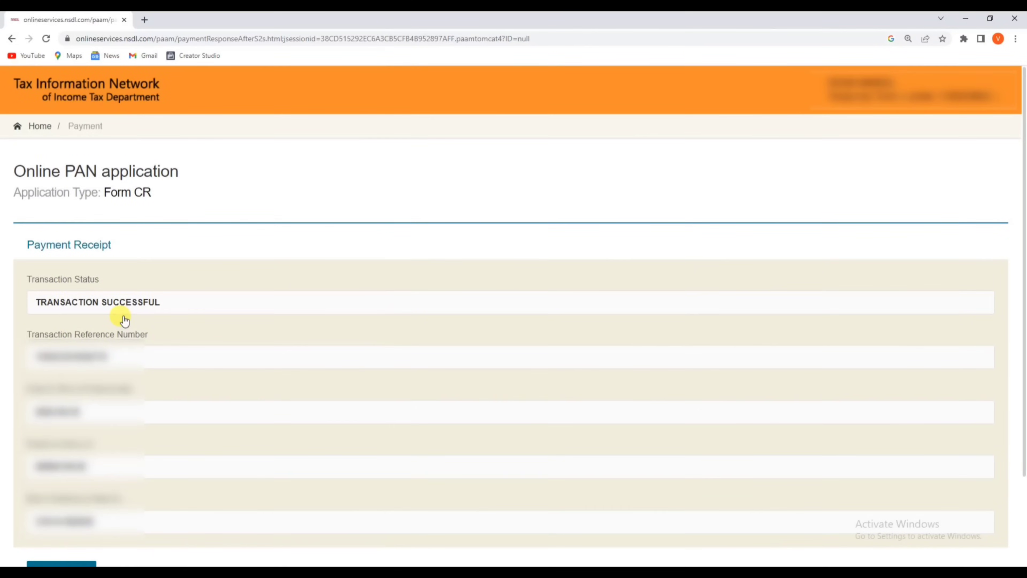
Consent to Aadhaar authentication, verify e-KYC with the OTP and continue to e-signing
scroll(124, 321, down, 3)
click(62, 471)
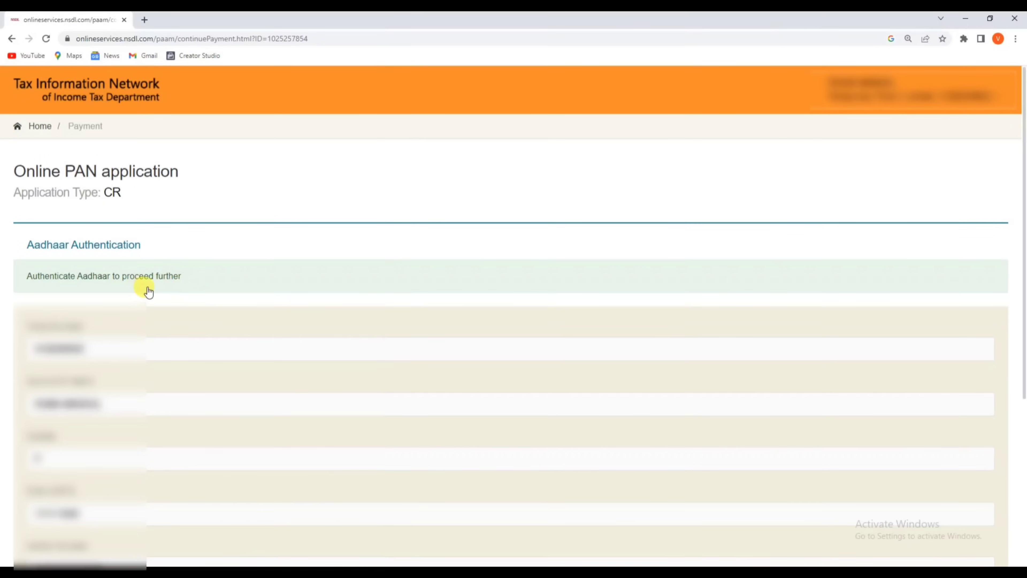
scroll(149, 291, down, 1)
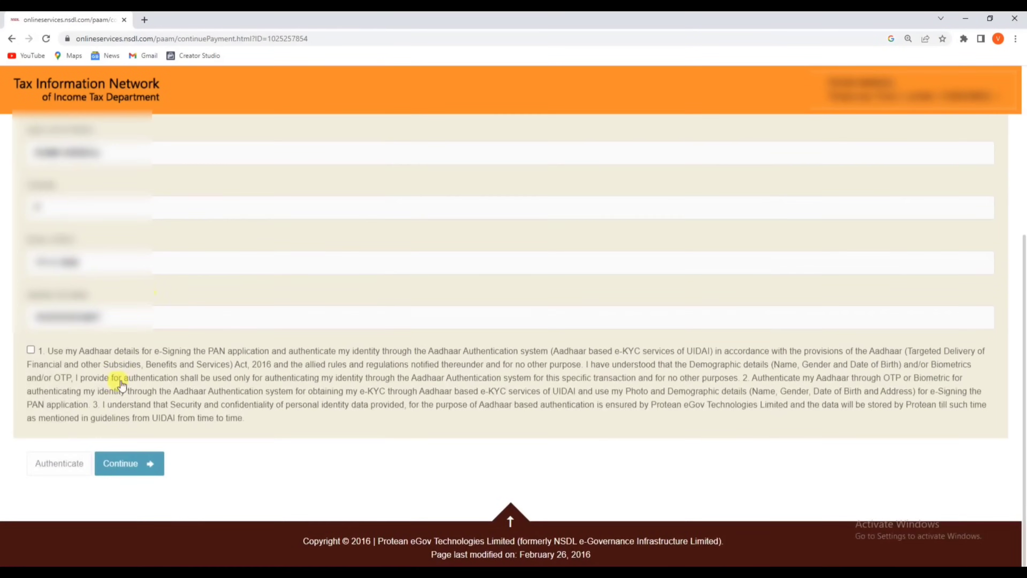
click(31, 350)
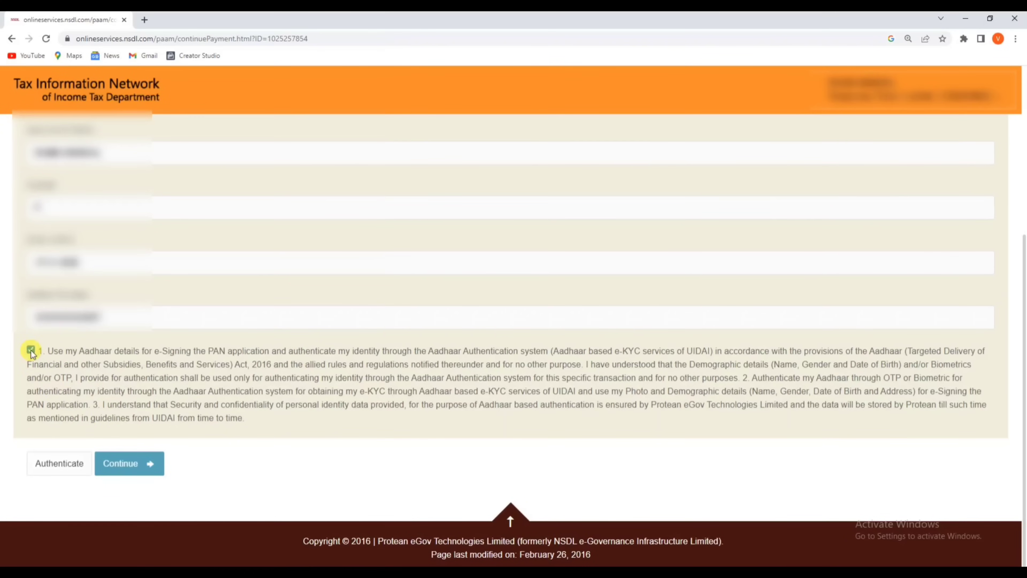
click(57, 476)
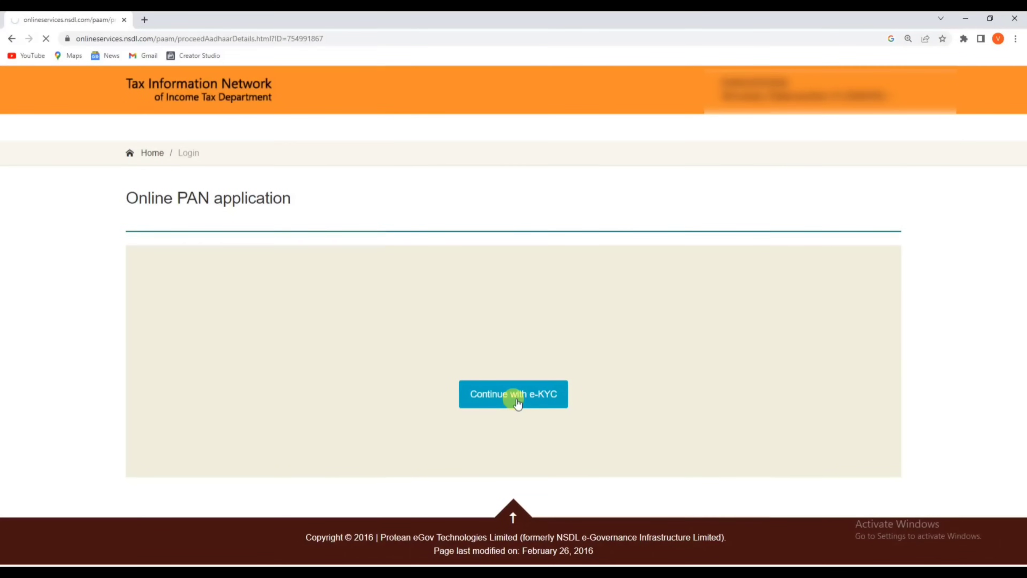
click(518, 403)
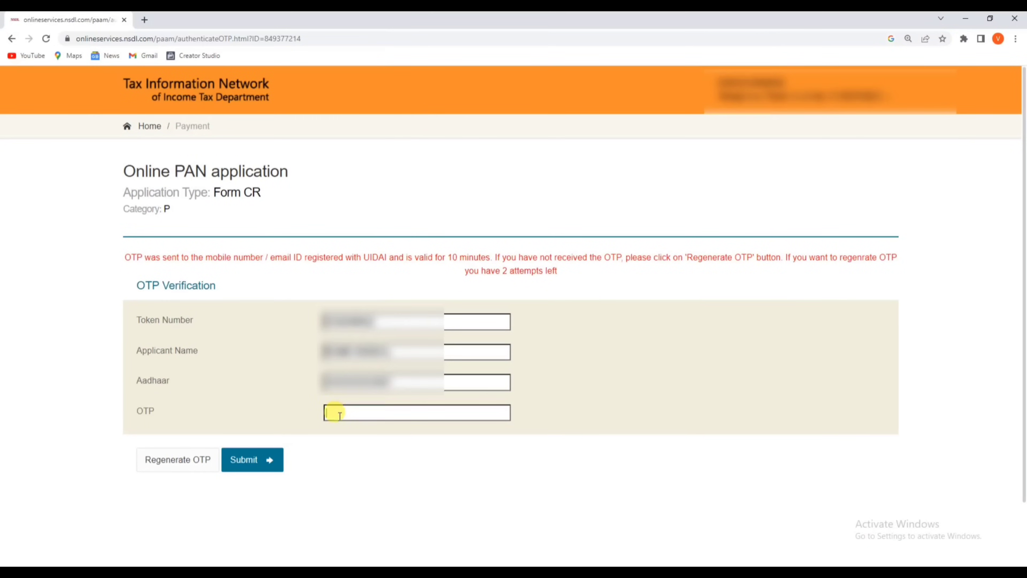
click(256, 465)
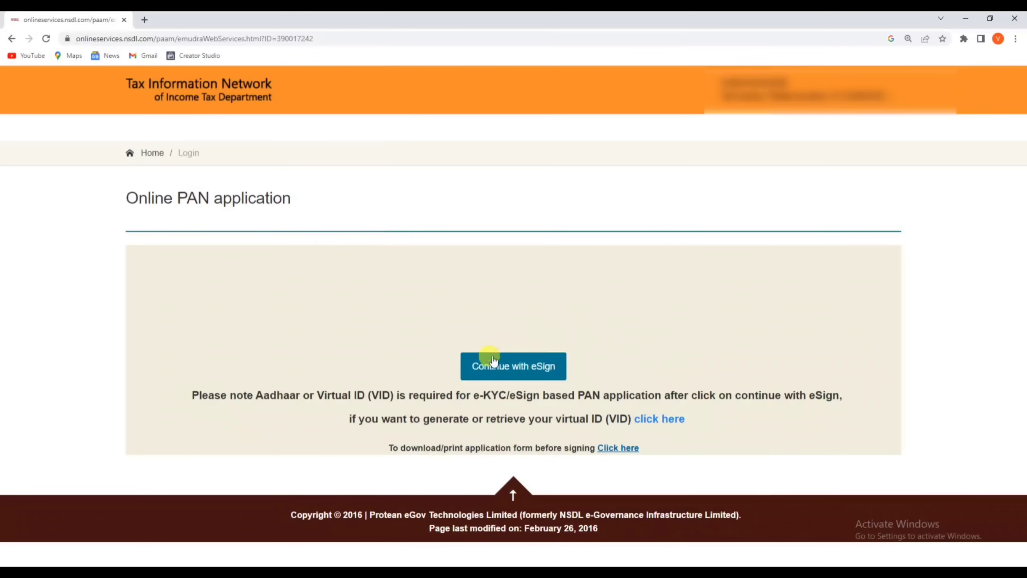
click(510, 375)
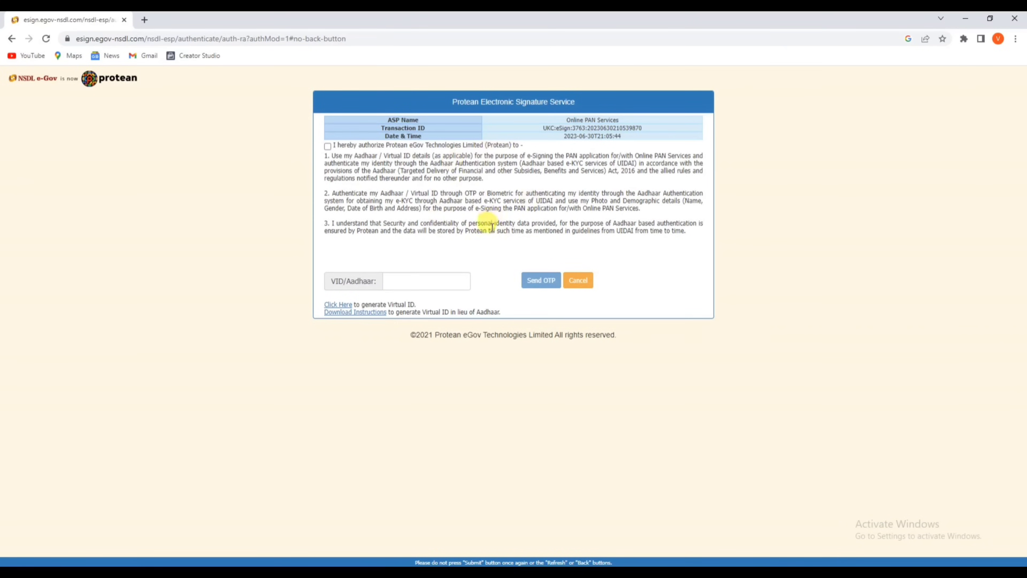
Enter the Aadhaar/VID number, request an OTP, and verify the received OTP
click(406, 282)
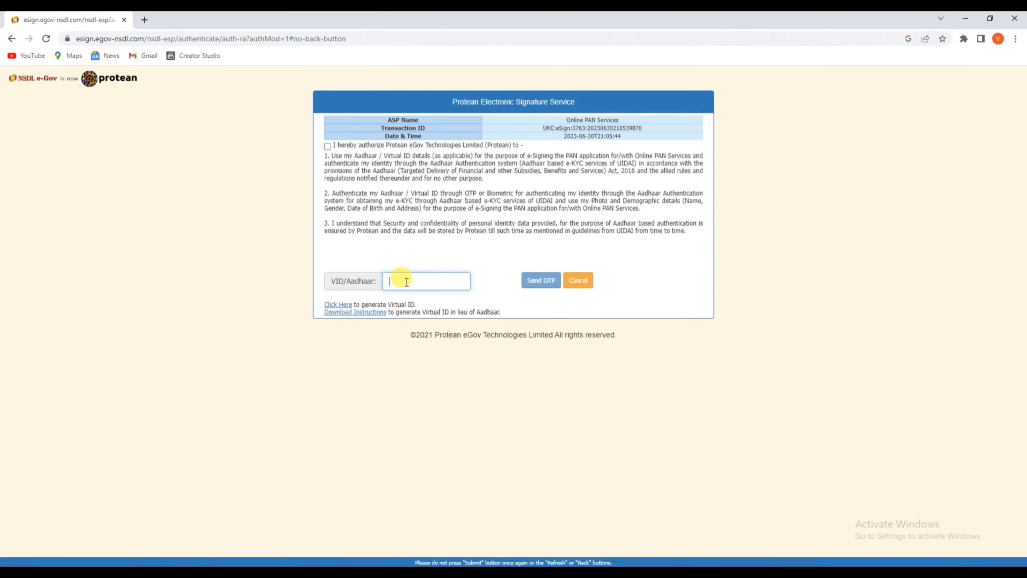
click(528, 281)
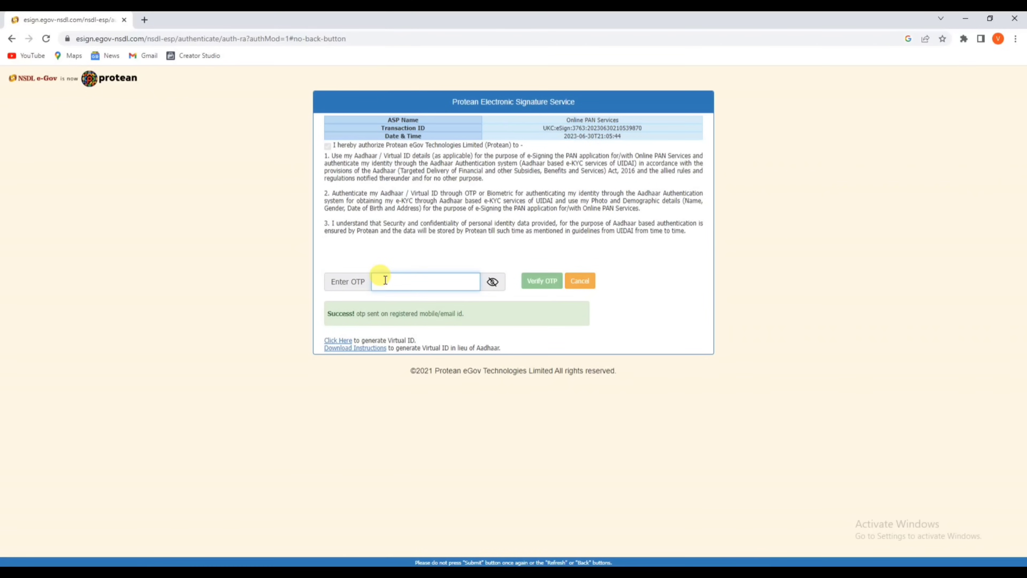
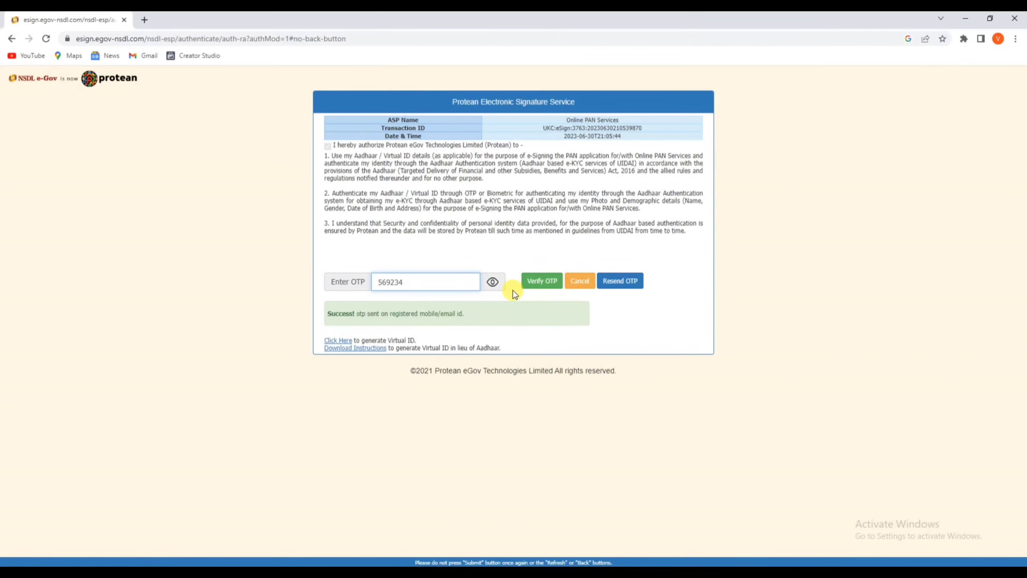
click(542, 284)
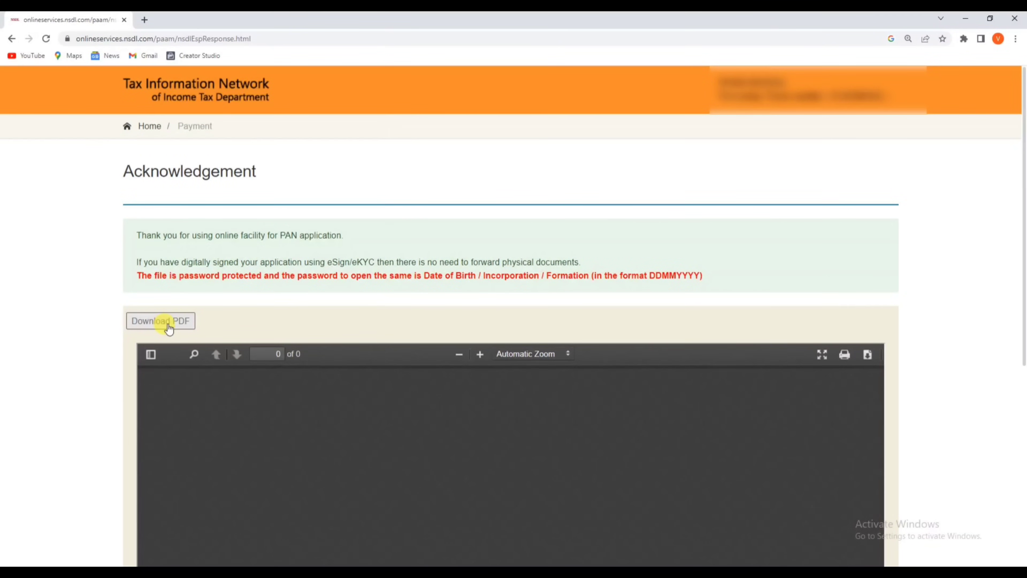
Download the acknowledgement PDF, noting its DDMMYYYY birth-date password format
drag(633, 277, 698, 277)
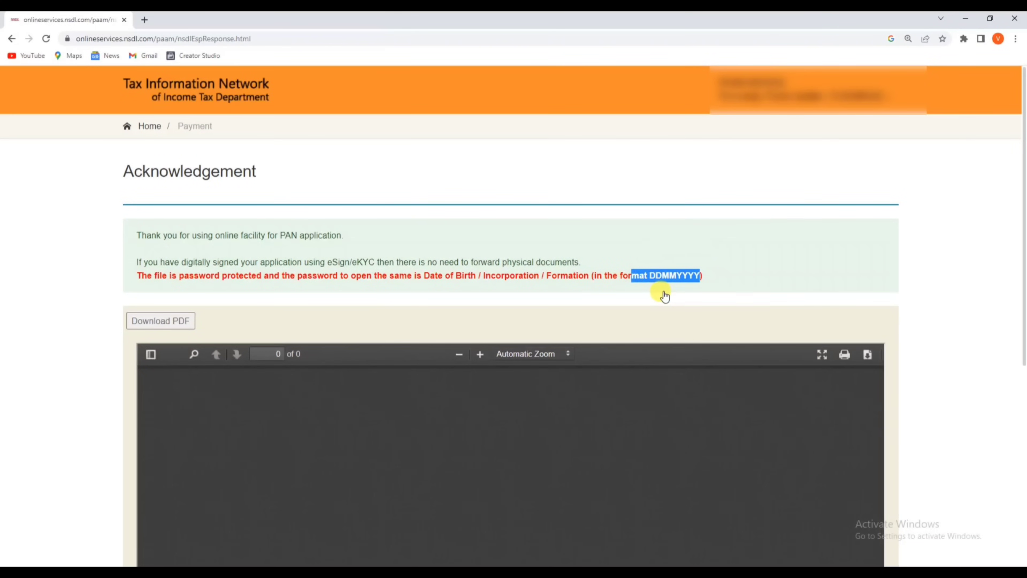
click(161, 322)
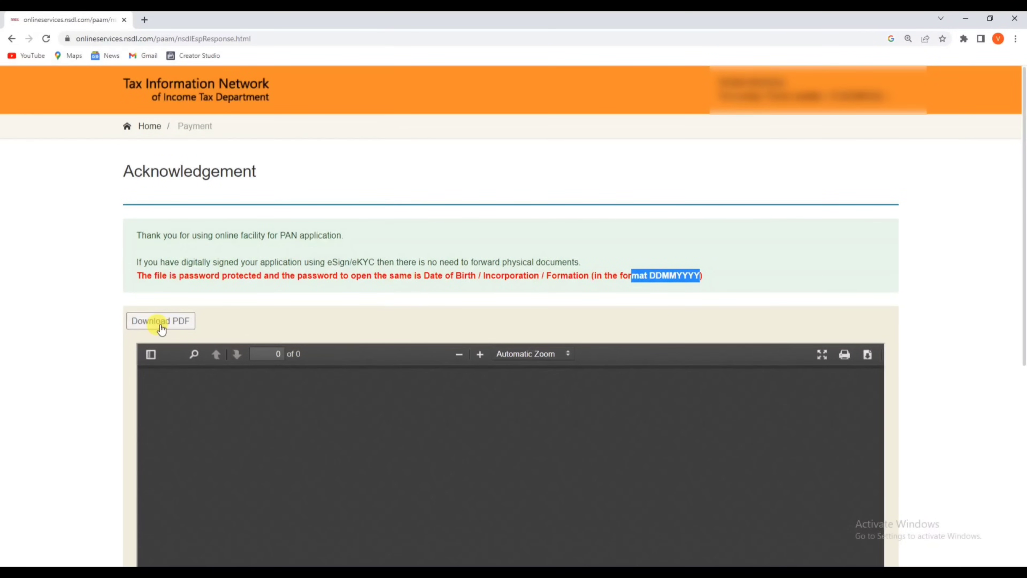